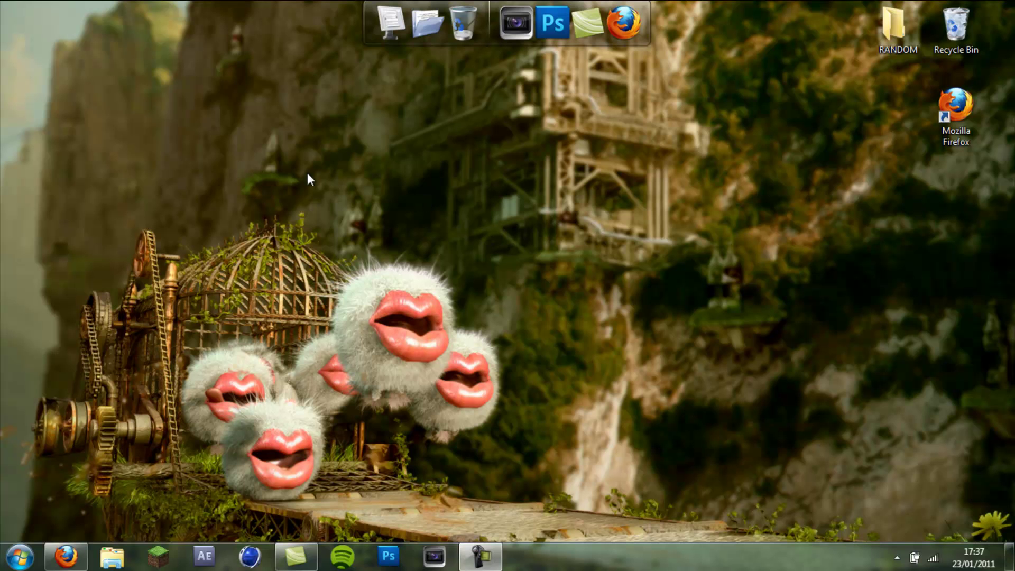
# - Open My Documents from the dock, close it again, and restore the Firefox window
pyautogui.moveTo(254, 180); pyautogui.dragTo(804, 3)
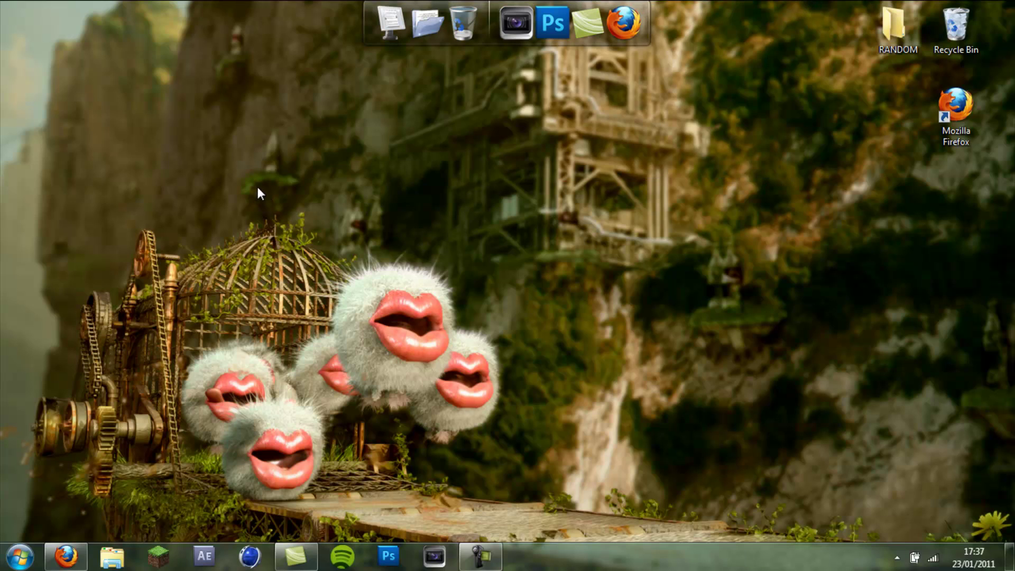
pyautogui.moveTo(277, 181); pyautogui.dragTo(535, 174)
pyautogui.moveTo(557, 212); pyautogui.dragTo(407, 157)
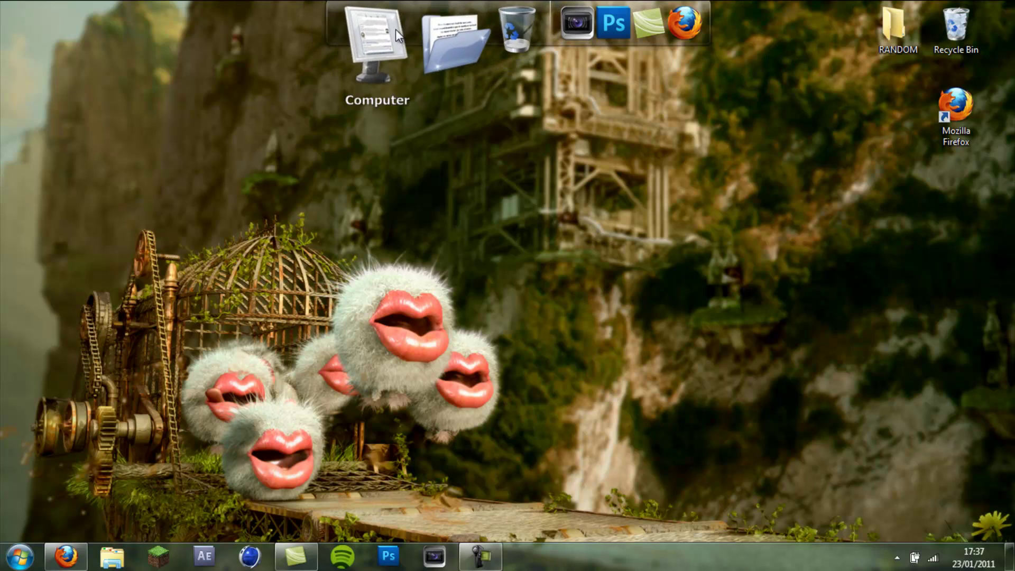
pyautogui.click(423, 42)
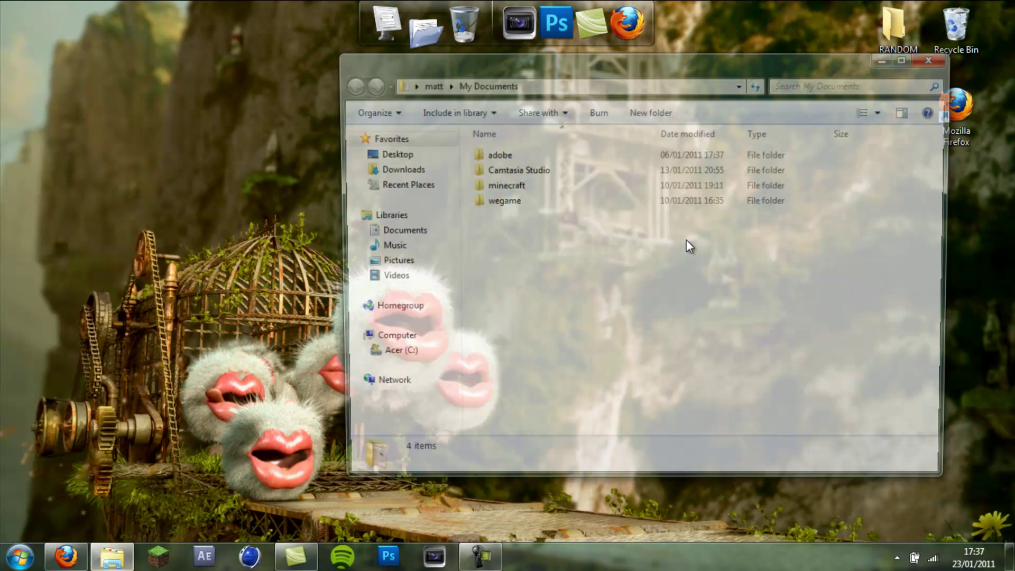
pyautogui.click(932, 59)
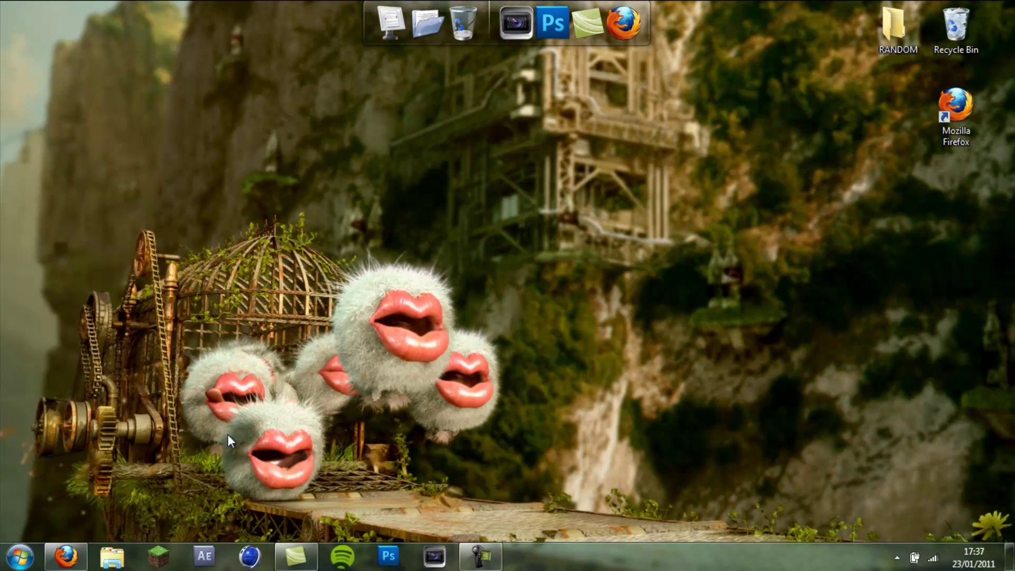
pyautogui.click(86, 552)
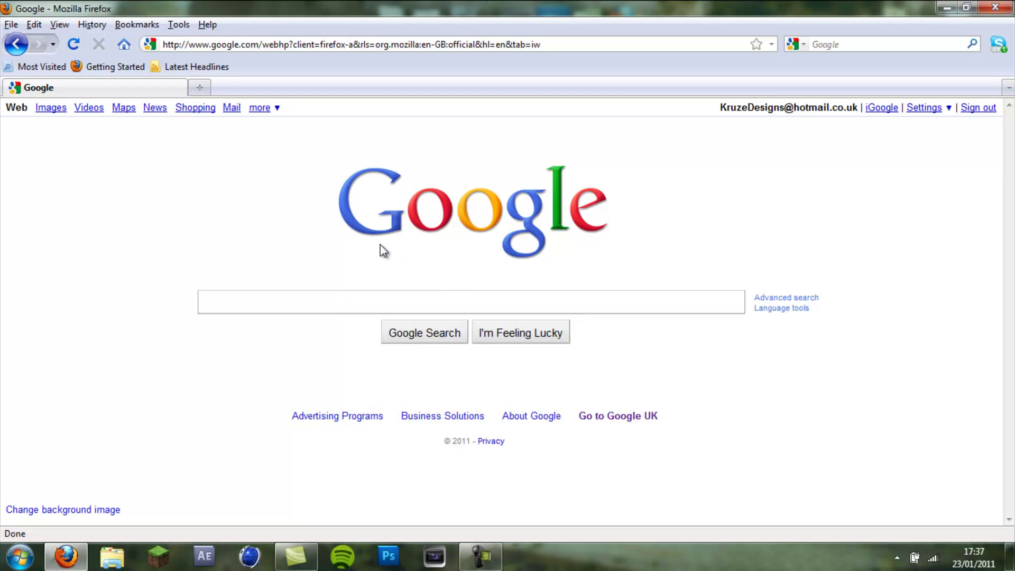
# - Google 'rocketdock' and go to rocketdock.com's Download RocketDock page
pyautogui.write('rocke')
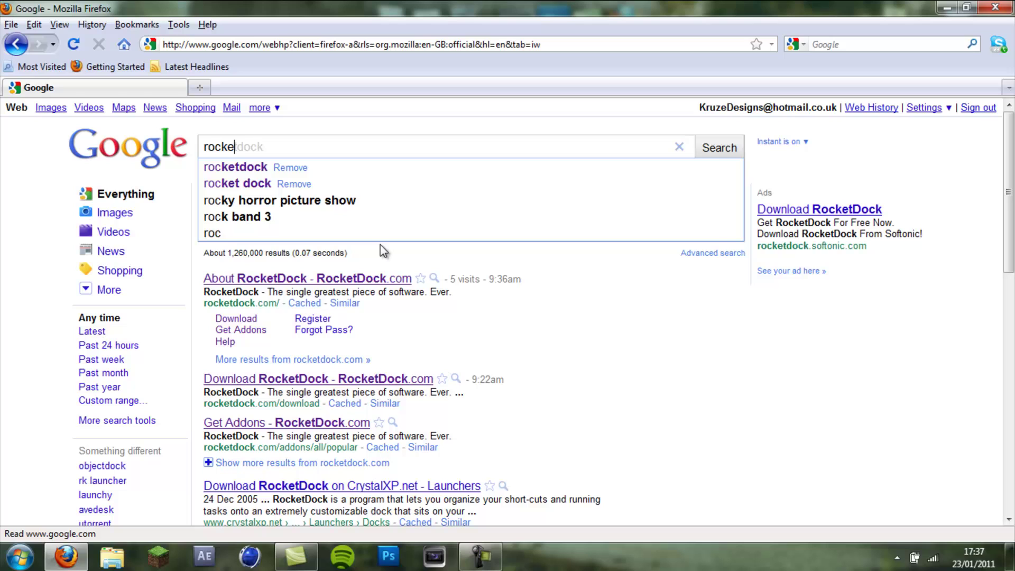
pyautogui.write('tdock')
pyautogui.press('Return')
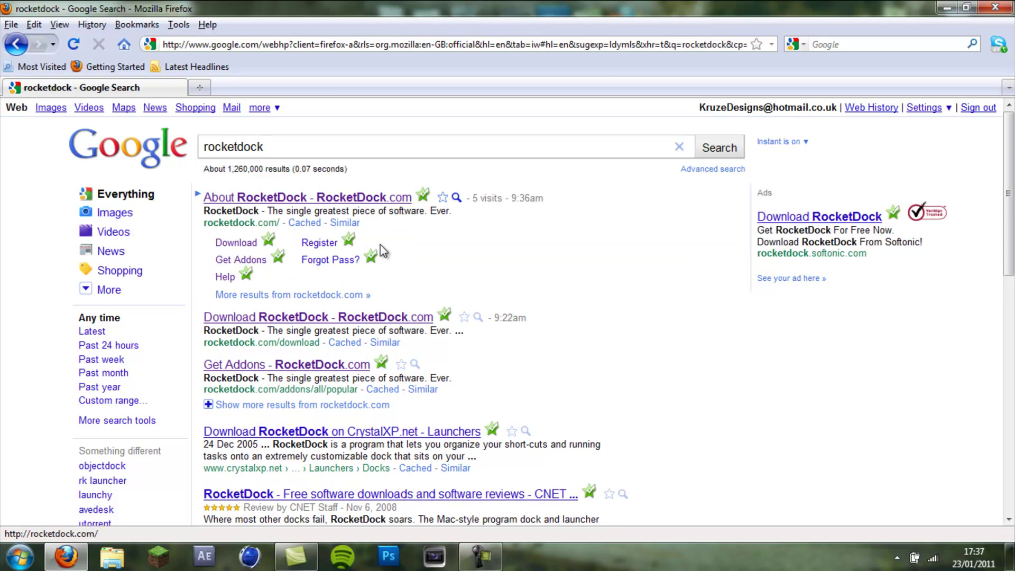
pyautogui.click(321, 203)
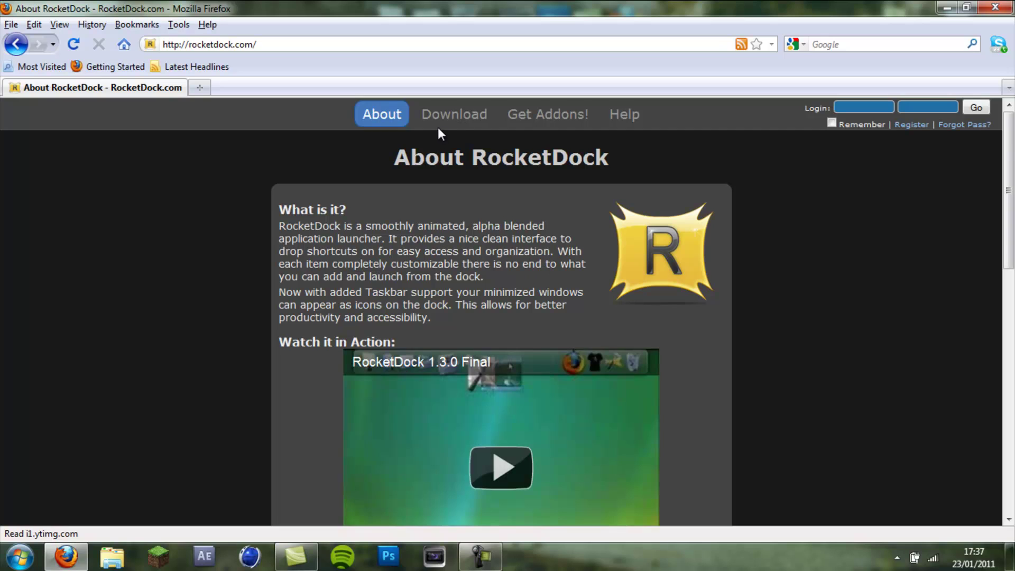
pyautogui.click(454, 117)
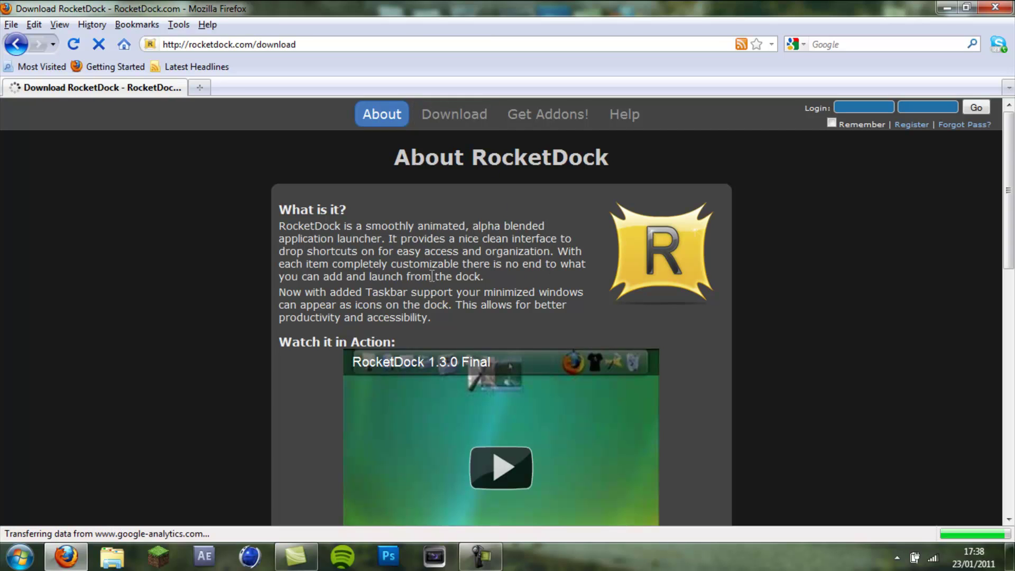
# - Save the RocketDock Version 1.3.5 installer and close the Downloads list
pyautogui.scroll(-2, 430, 289)
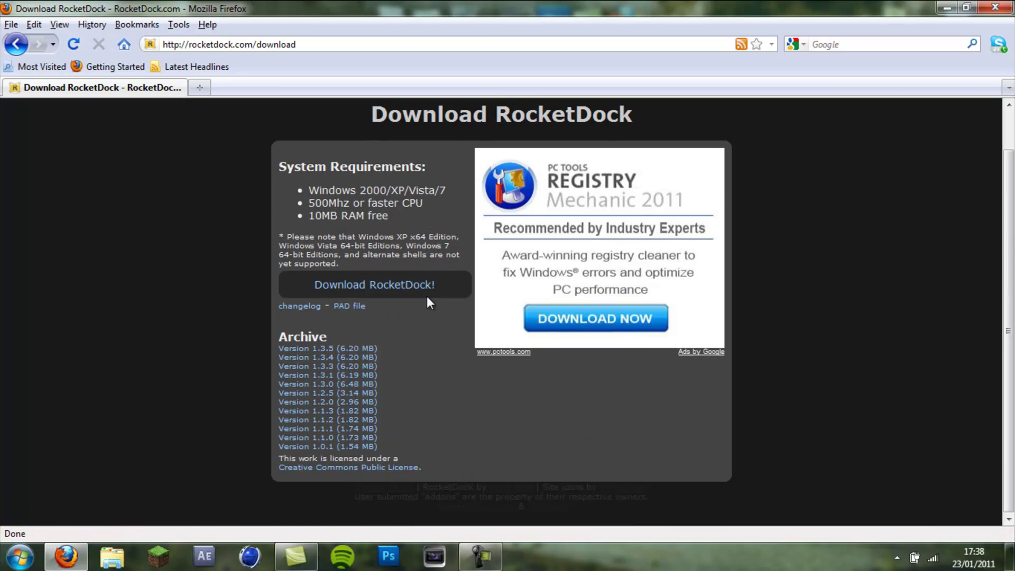
pyautogui.click(319, 349)
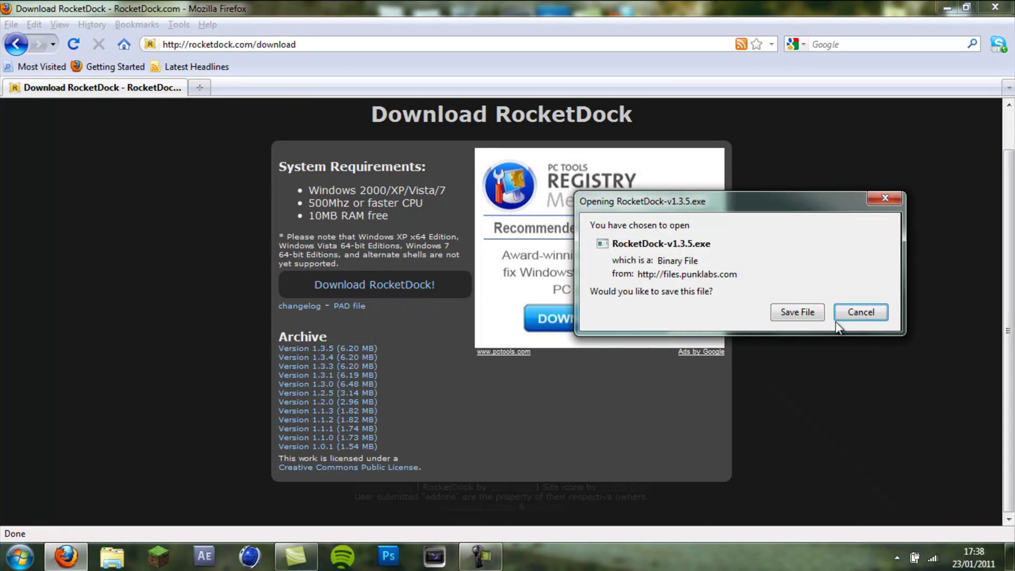
pyautogui.click(797, 312)
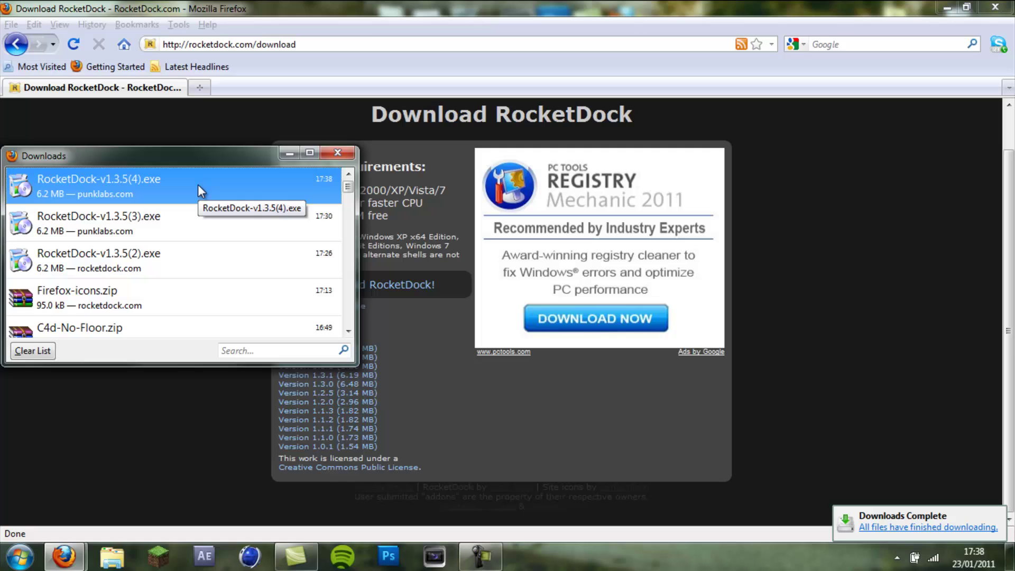
pyautogui.click(336, 154)
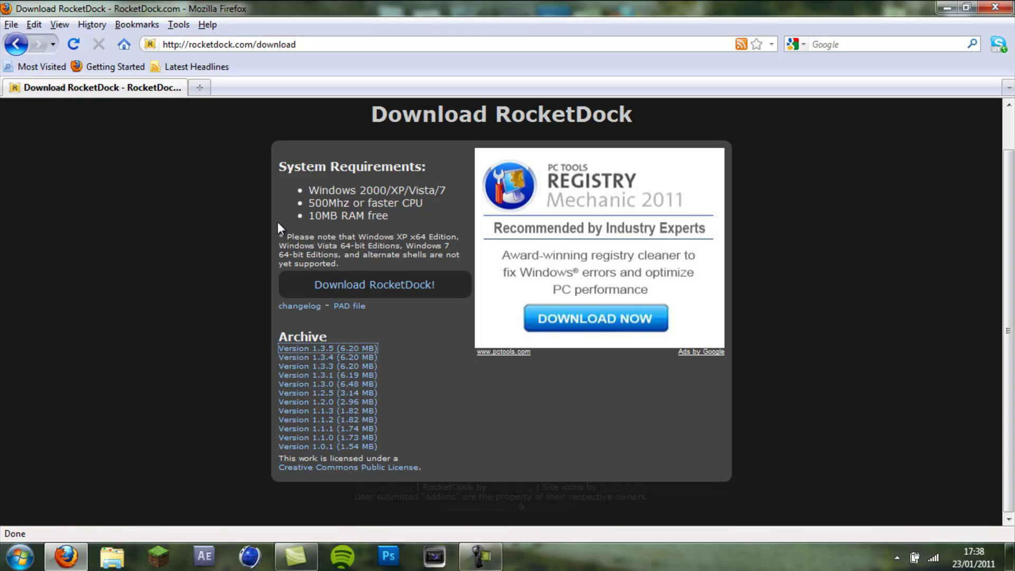
pyautogui.scroll(2, 289, 236)
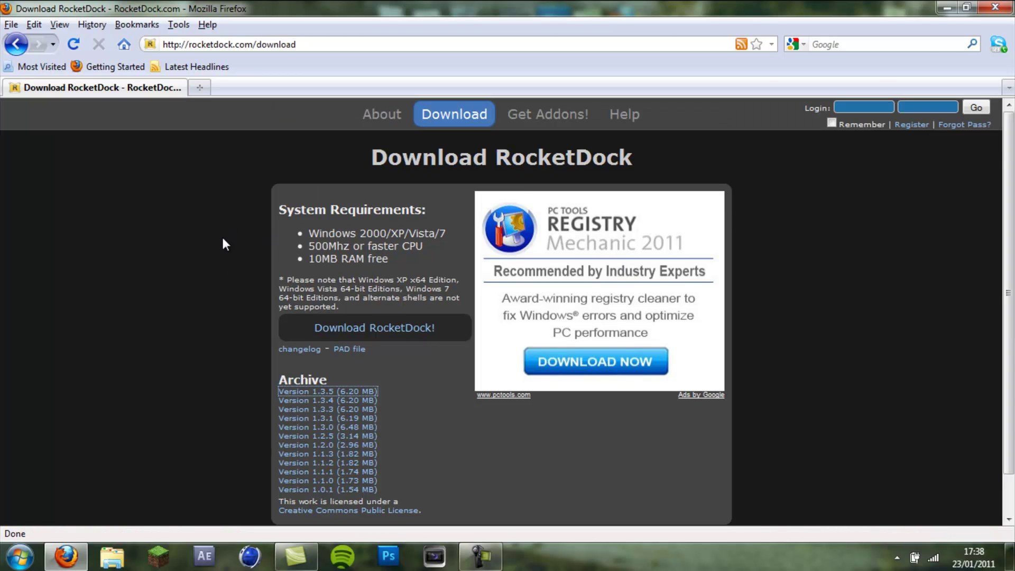
# - Minimise Firefox, then open Dock Settings and close it with OK, unchanged
pyautogui.click(947, 7)
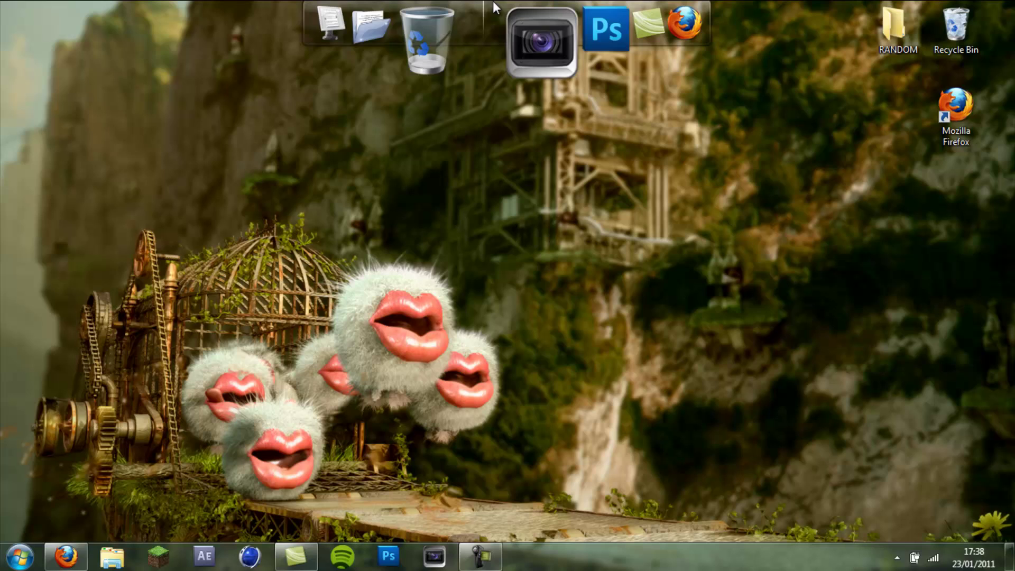
pyautogui.rightClick(489, 12)
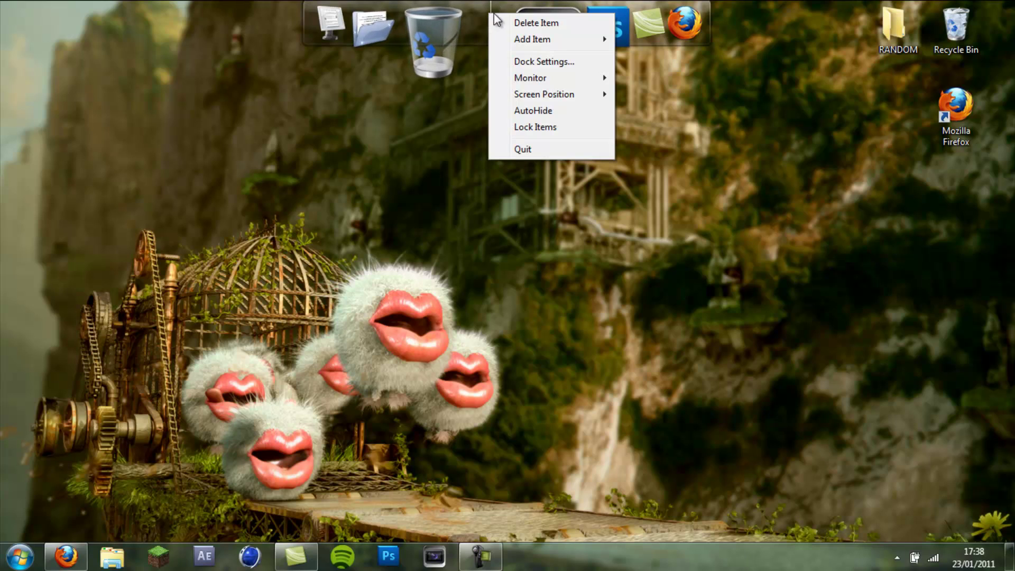
pyautogui.click(534, 59)
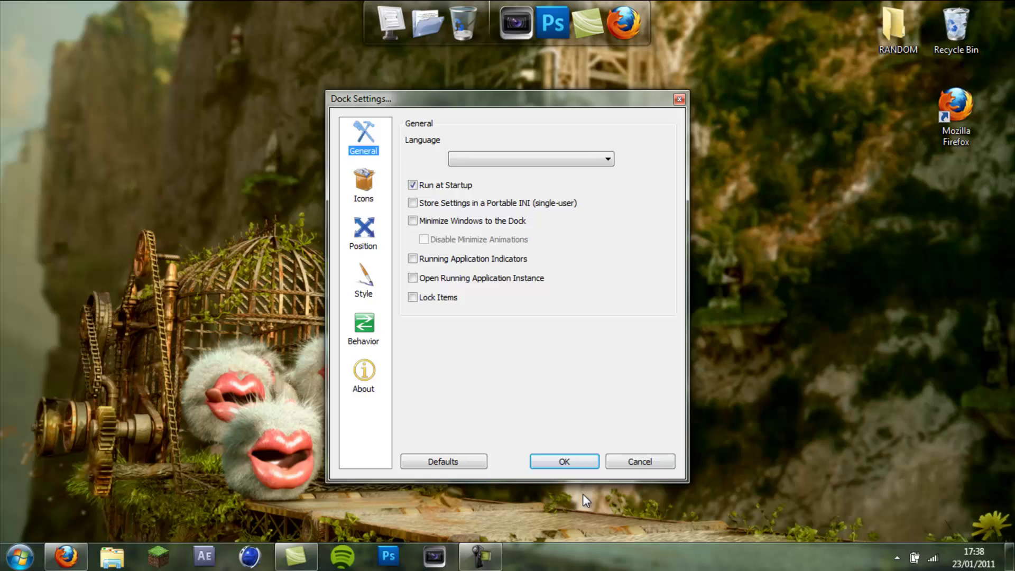
pyautogui.click(562, 462)
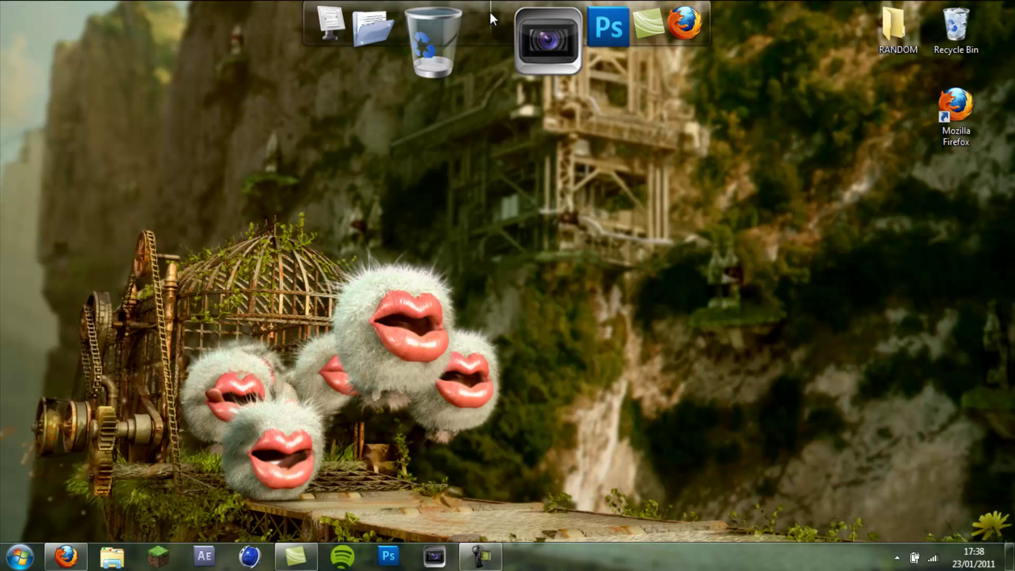
# - Delete the Firefox icon from the dock through its right-click menu
pyautogui.rightClick(490, 16)
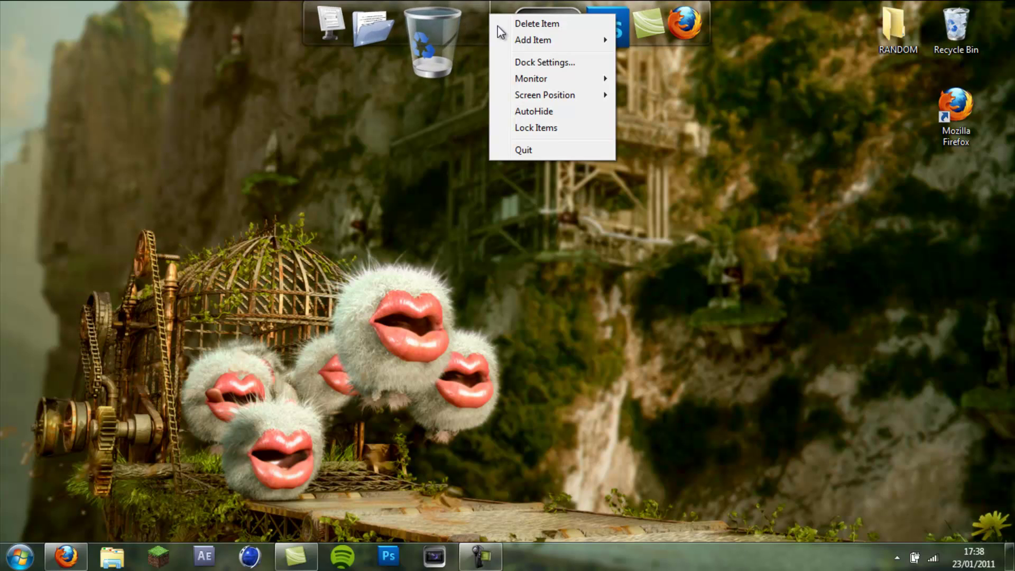
pyautogui.click(718, 126)
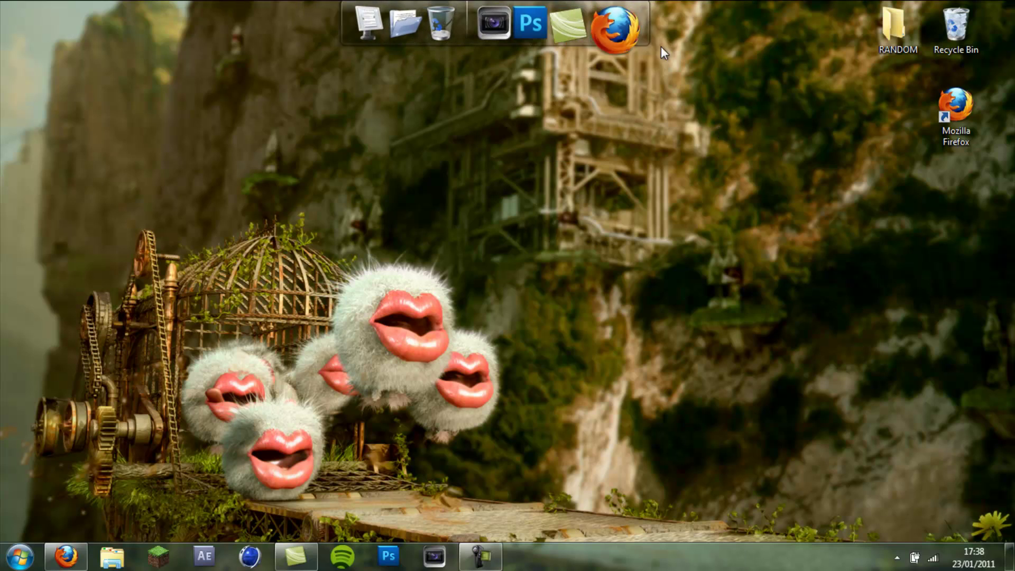
pyautogui.rightClick(626, 30)
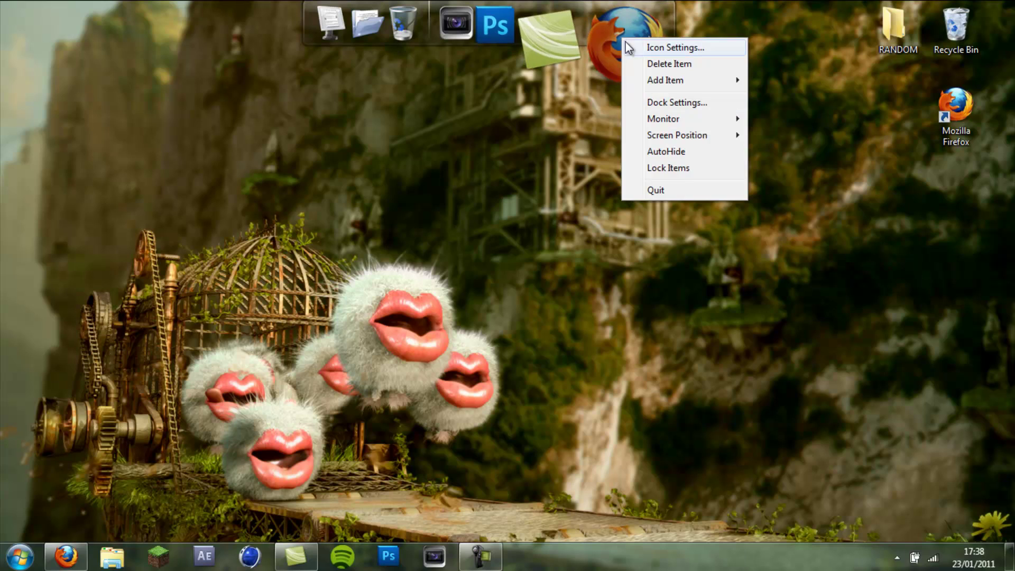
pyautogui.click(668, 64)
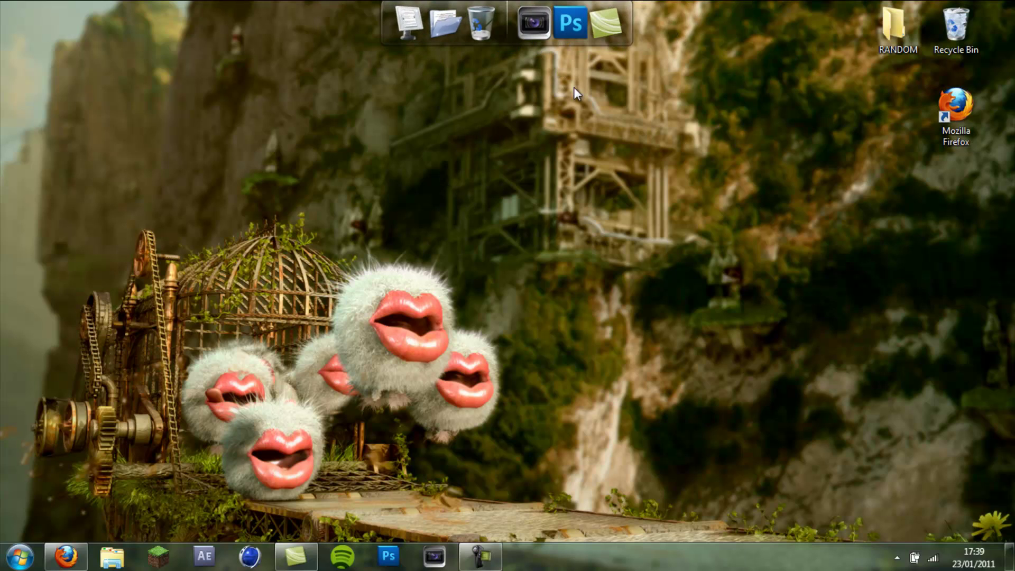
# - Open Dock Settings to the Style page and the Theme list, showing AstroGrey
pyautogui.rightClick(506, 11)
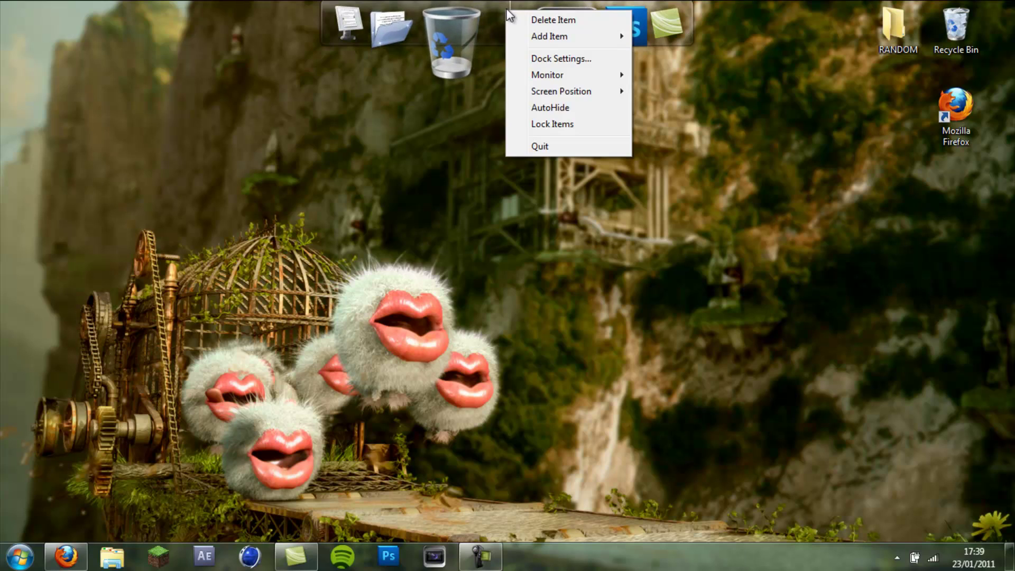
pyautogui.click(555, 60)
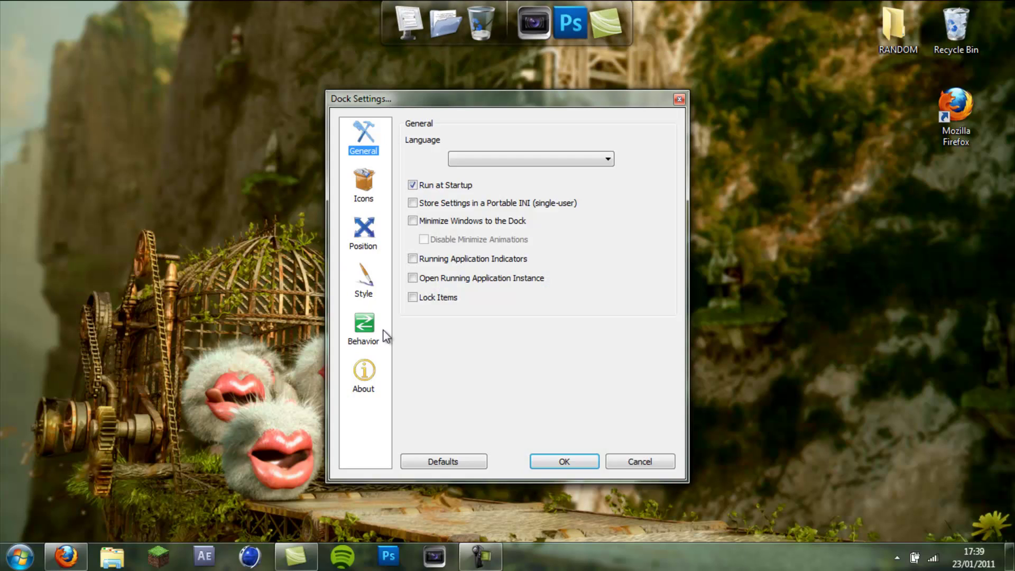
pyautogui.click(368, 286)
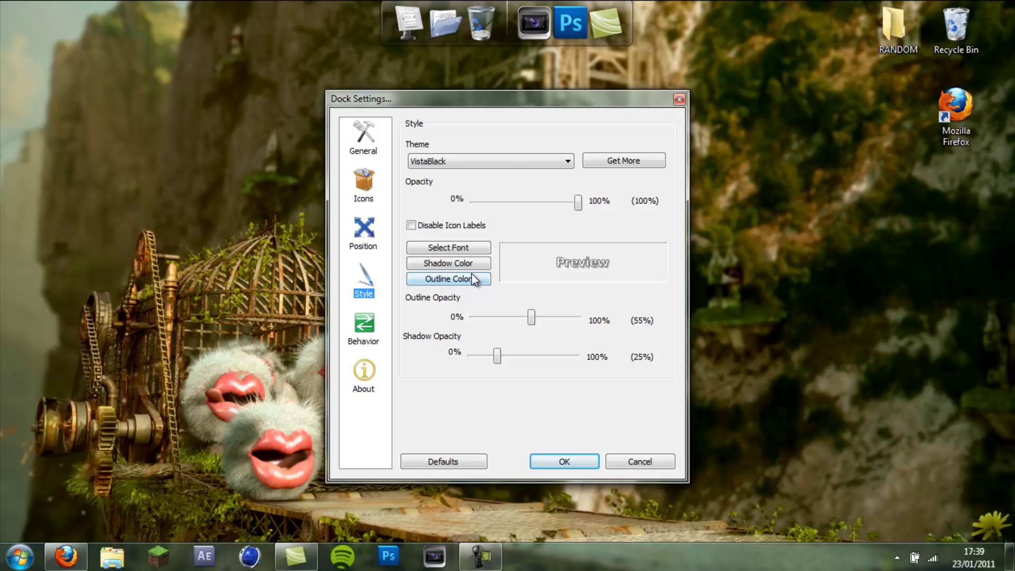
pyautogui.click(506, 162)
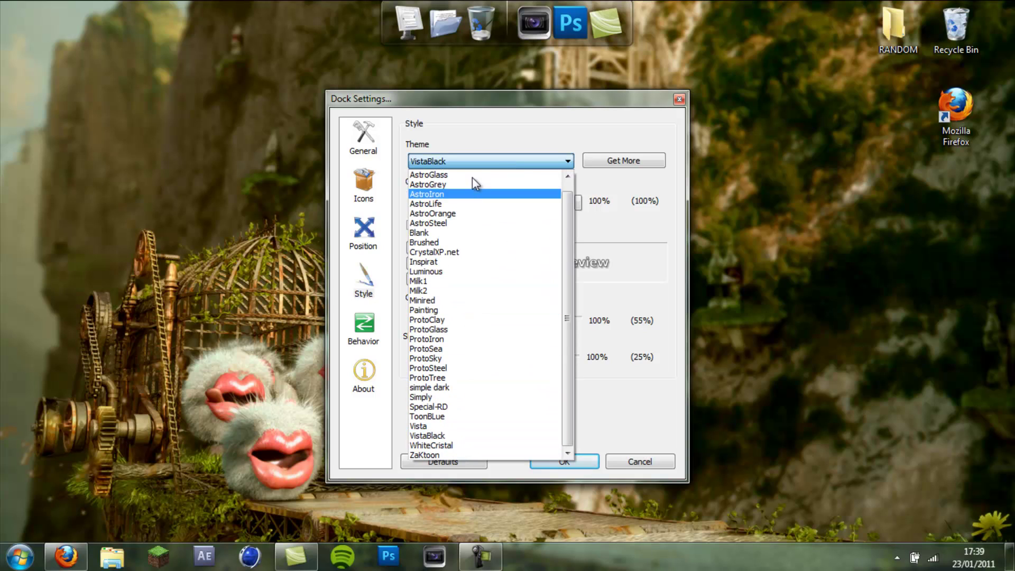
pyautogui.click(435, 182)
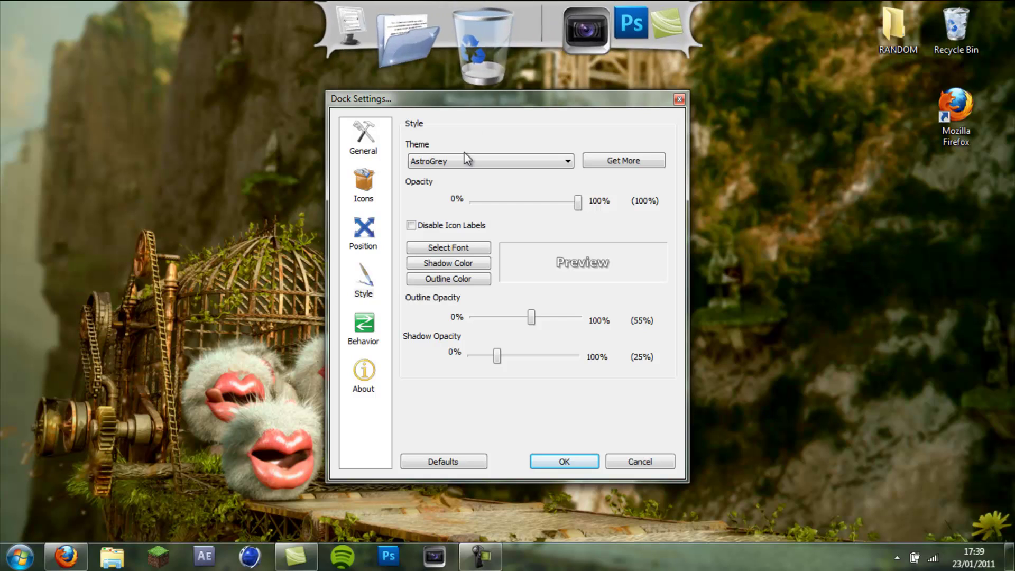
# - Preview the Milk1 and Vista themes, then apply VistaBlack and close settings
pyautogui.click(476, 164)
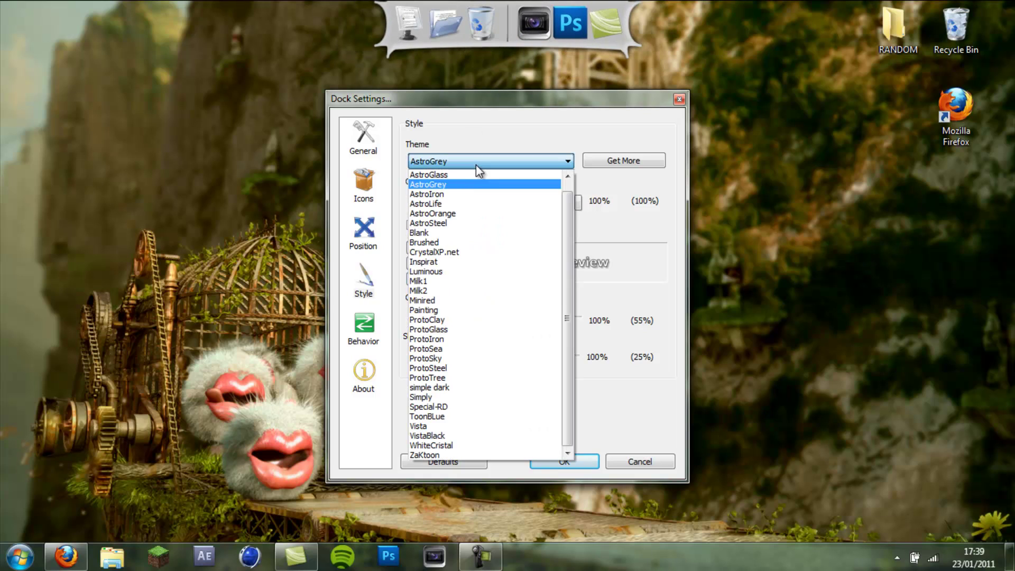
pyautogui.click(454, 284)
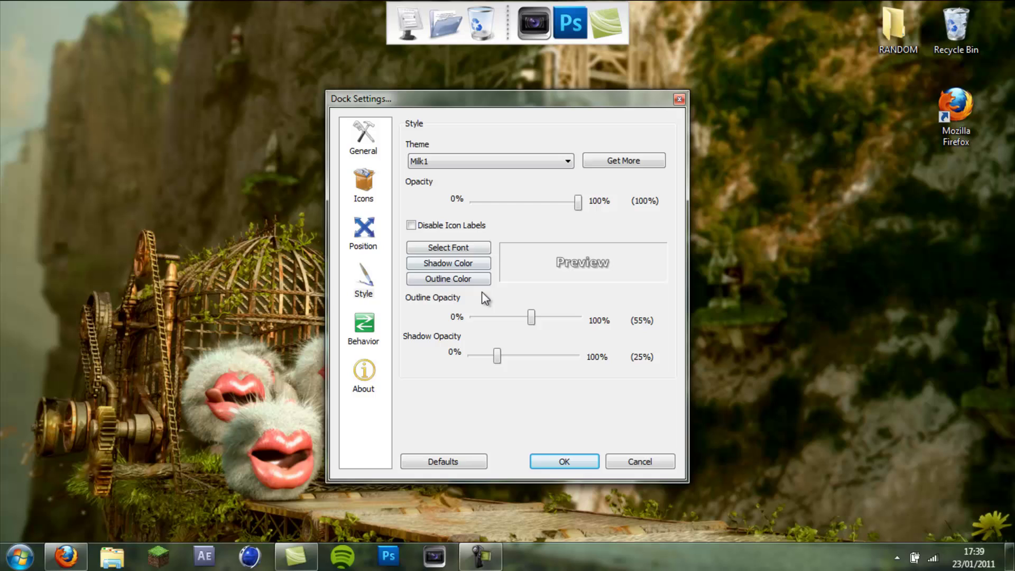
pyautogui.click(485, 161)
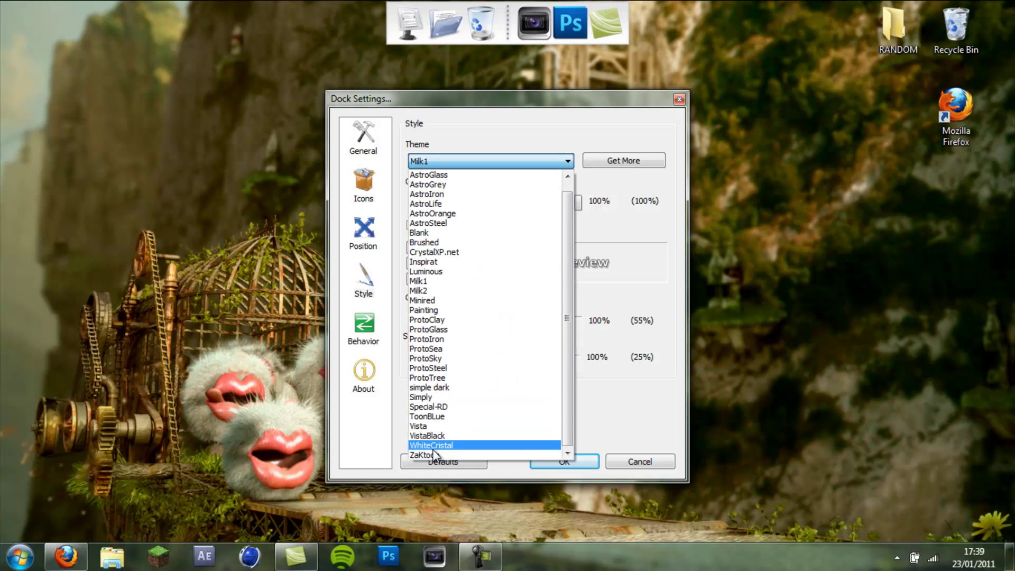
pyautogui.click(433, 435)
pyautogui.click(505, 162)
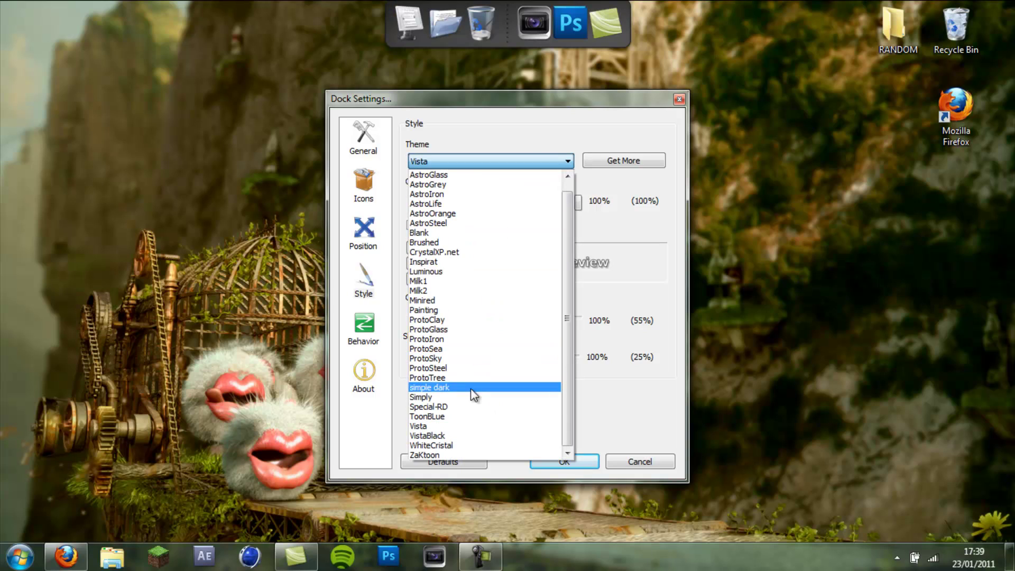
pyautogui.click(443, 436)
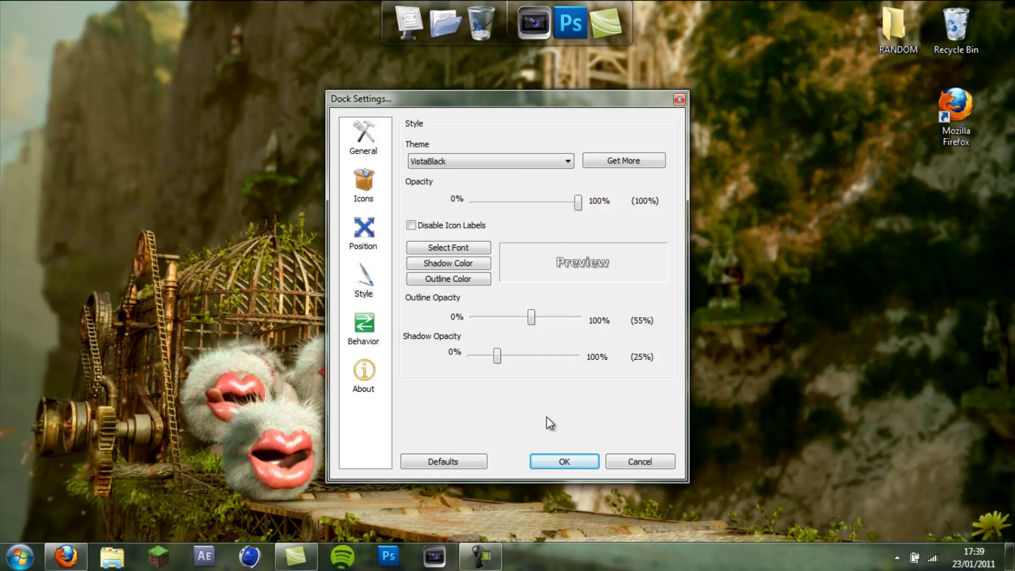
pyautogui.click(562, 462)
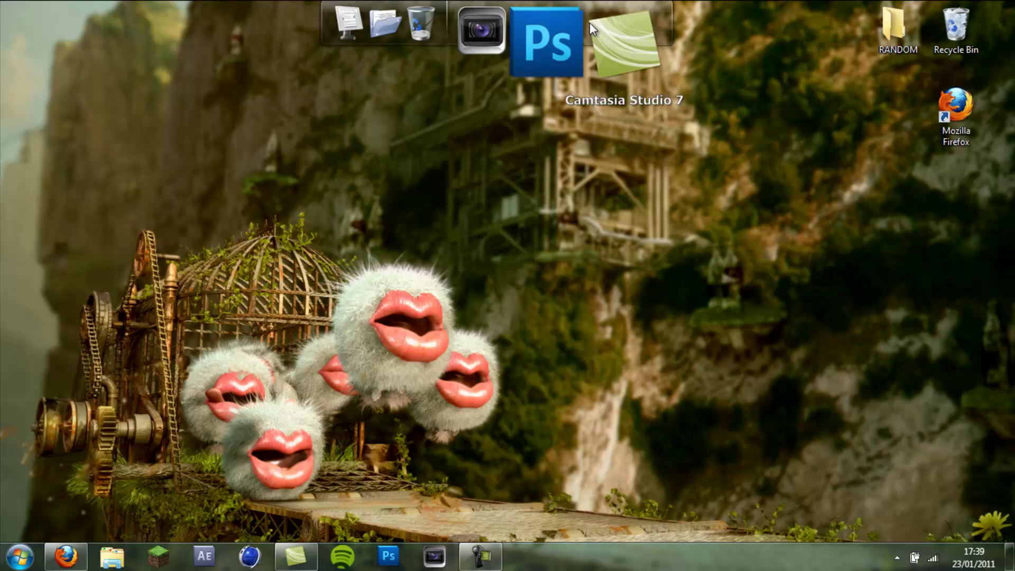
# - Drag the desktop Firefox shortcut onto the dock's right end and test-launch it
pyautogui.moveTo(878, 112); pyautogui.dragTo(879, 113)
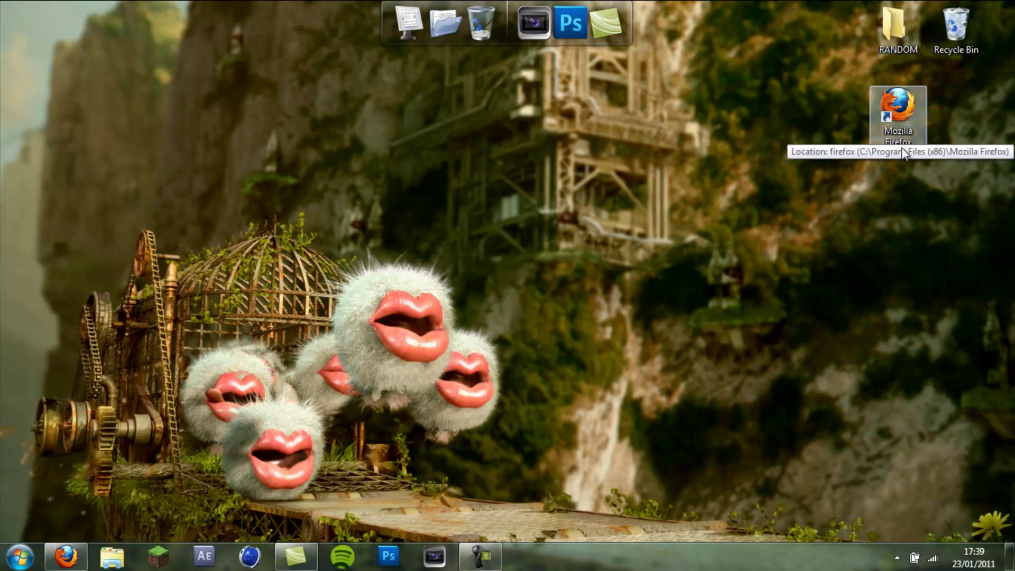
pyautogui.click(901, 113)
pyautogui.moveTo(906, 115); pyautogui.dragTo(622, 26)
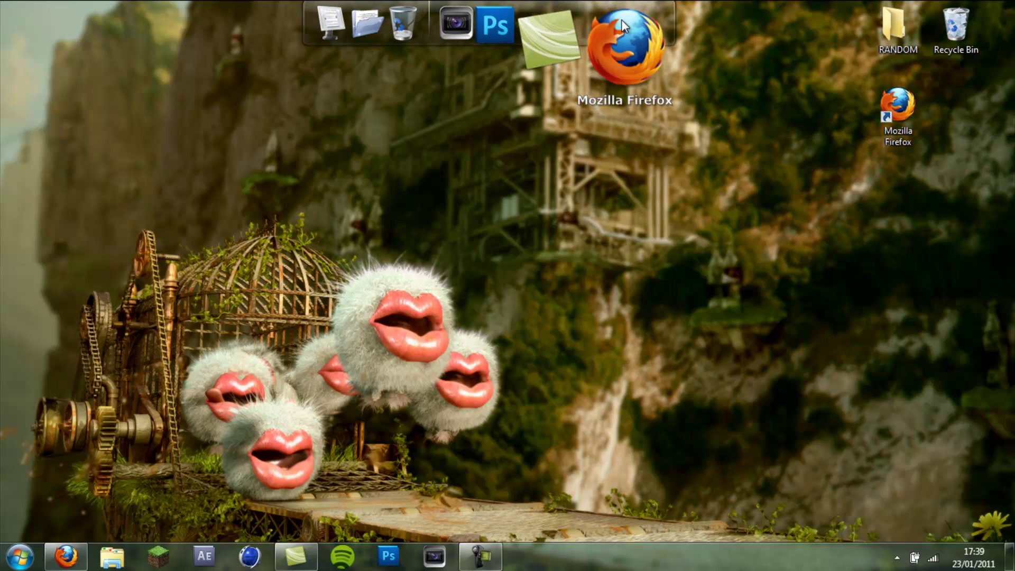
pyautogui.click(622, 21)
pyautogui.click(995, 6)
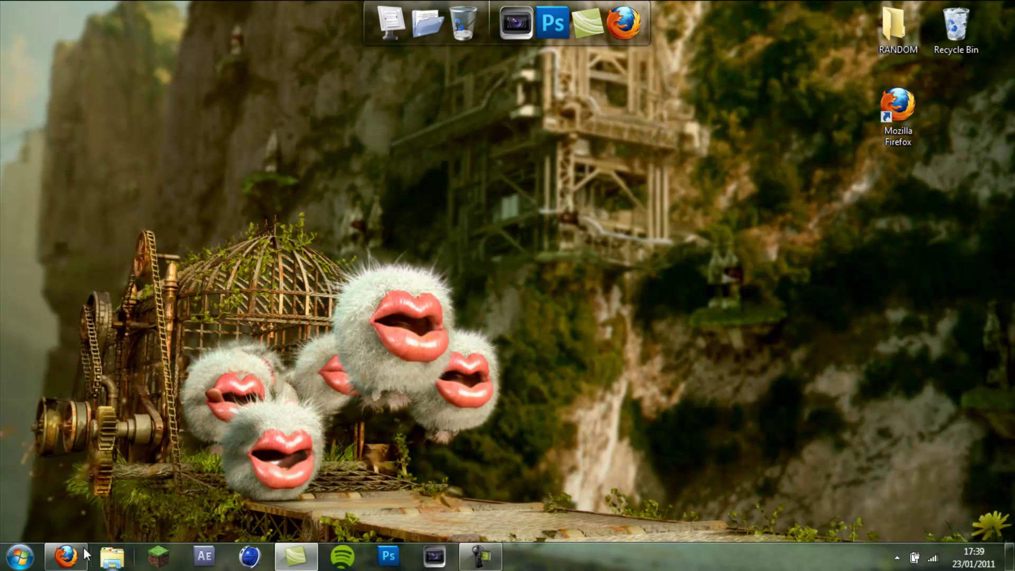
# - On rocketdock.com, search the Icons add-ons for firefox
pyautogui.click(235, 443)
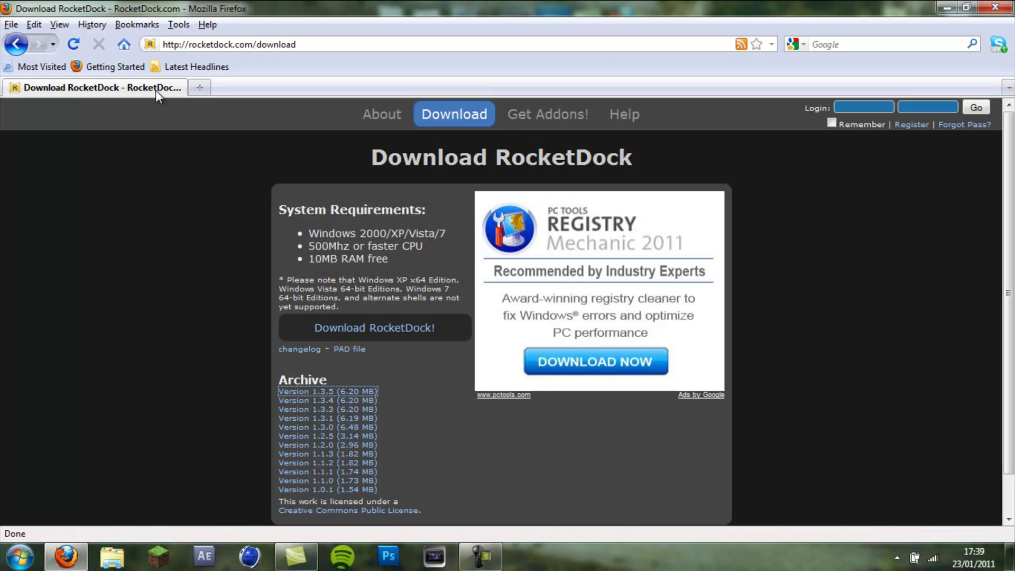
pyautogui.click(550, 116)
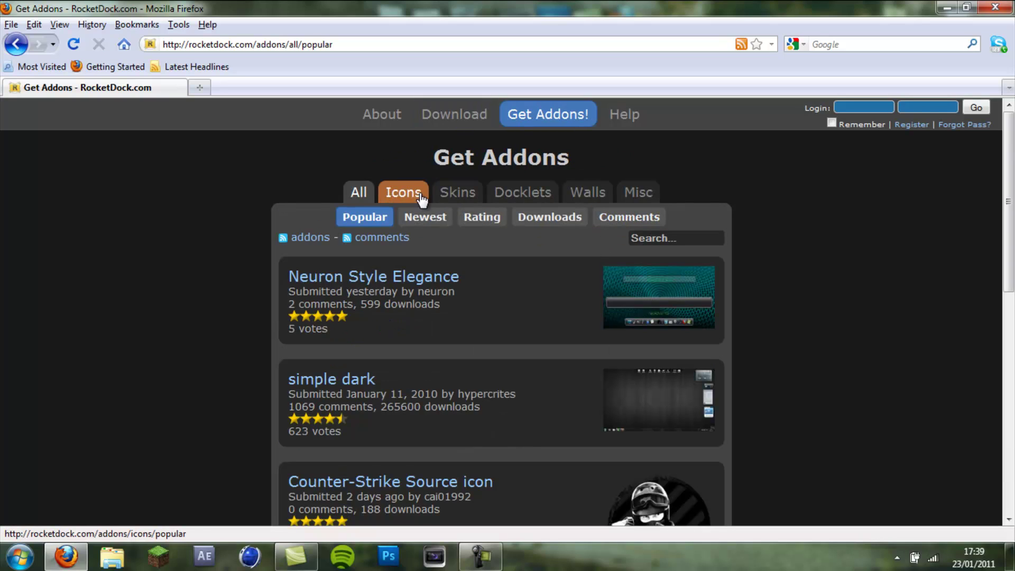
pyautogui.click(400, 197)
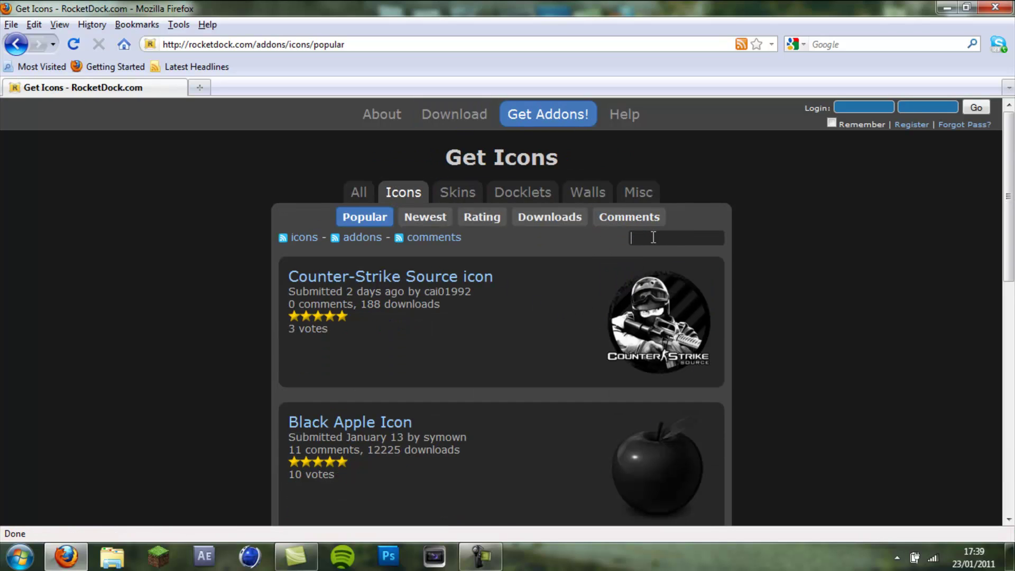
pyautogui.click(654, 237)
pyautogui.write('firefox')
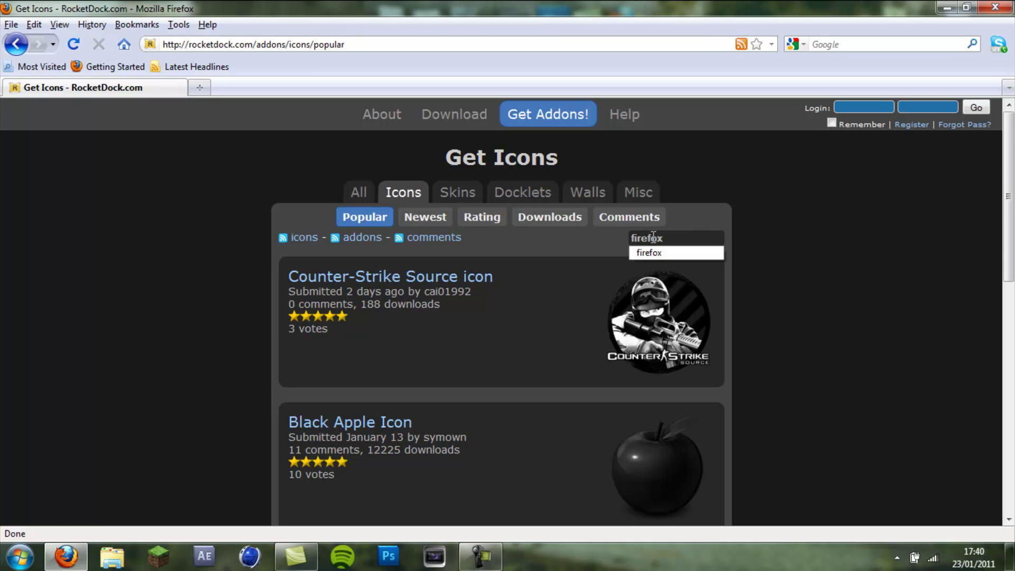
pyautogui.press('Return')
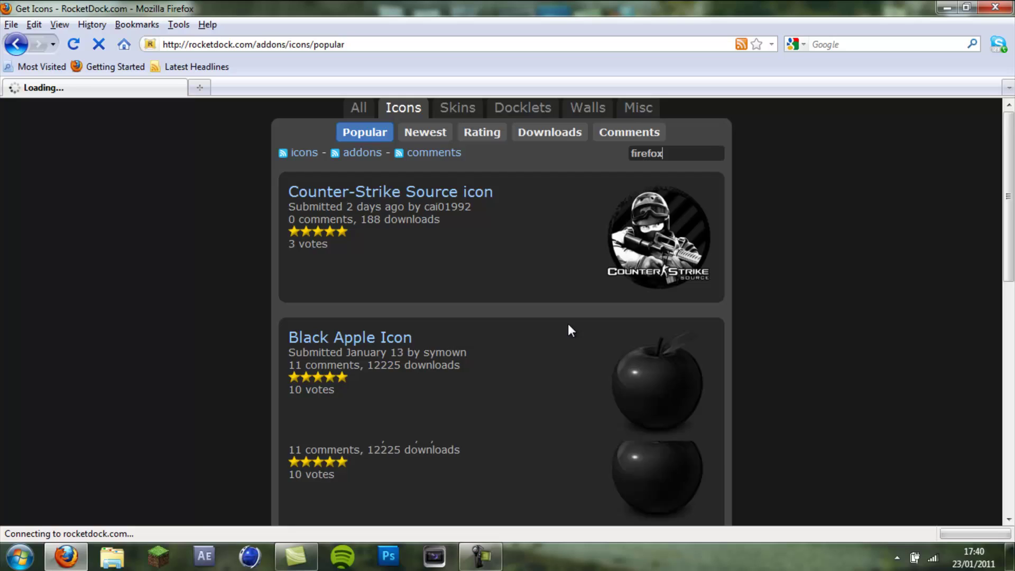
# - Download the Firefox black and blue icon pack from results page 2 as Firefox-icons(2).zip
pyautogui.scroll(-15, 568, 323)
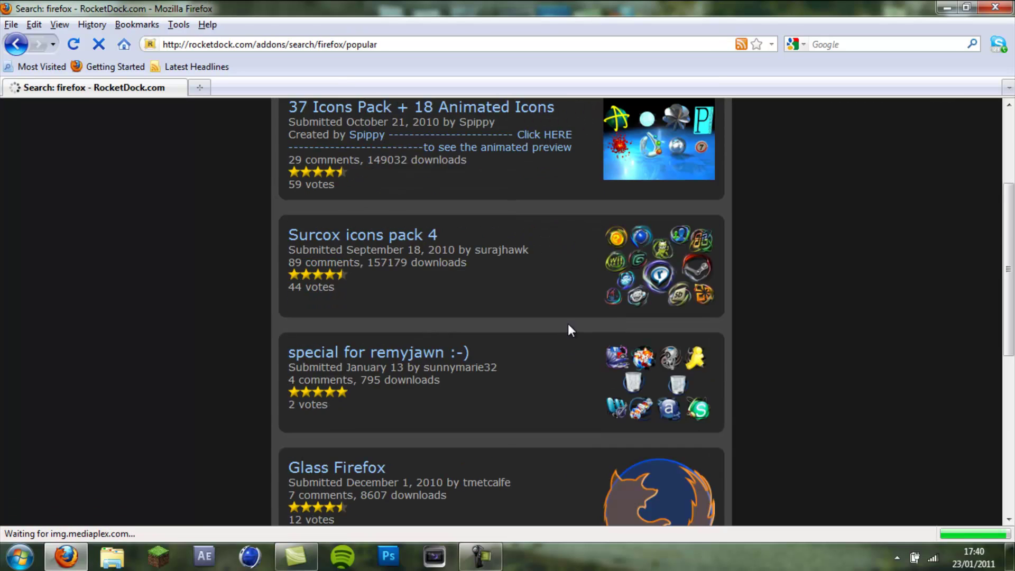
pyautogui.click(447, 443)
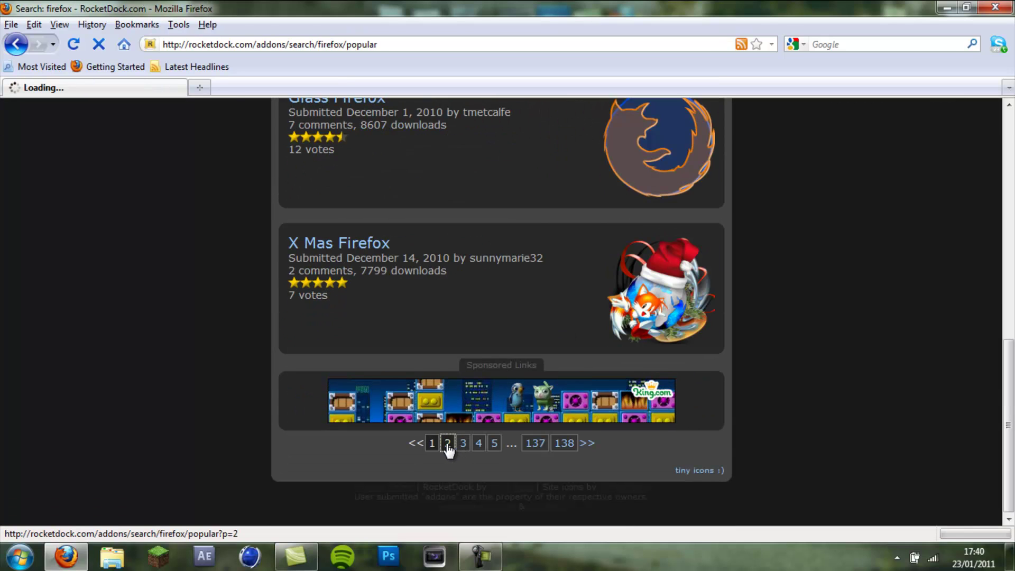
pyautogui.scroll(-15, 507, 409)
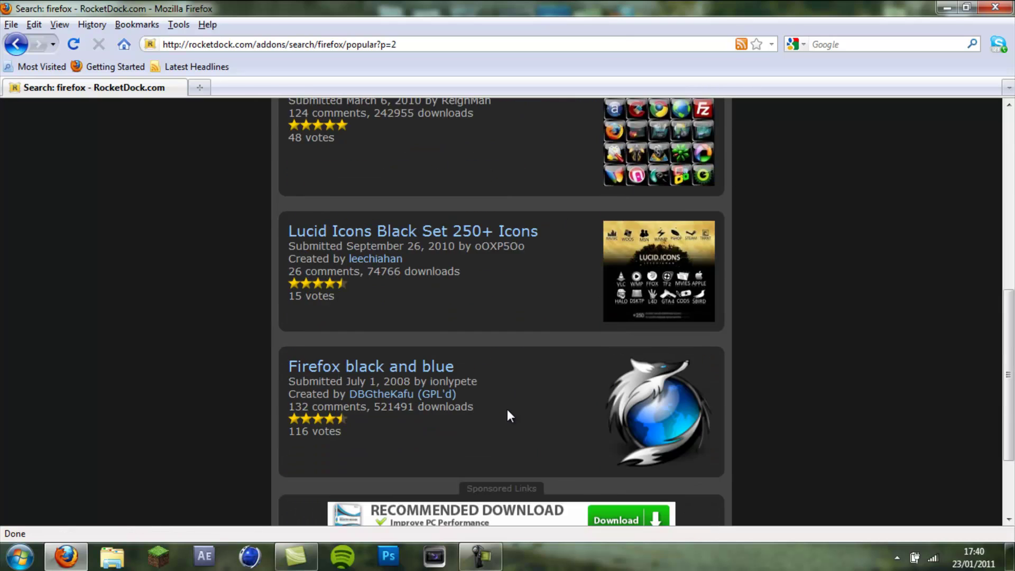
pyautogui.click(626, 338)
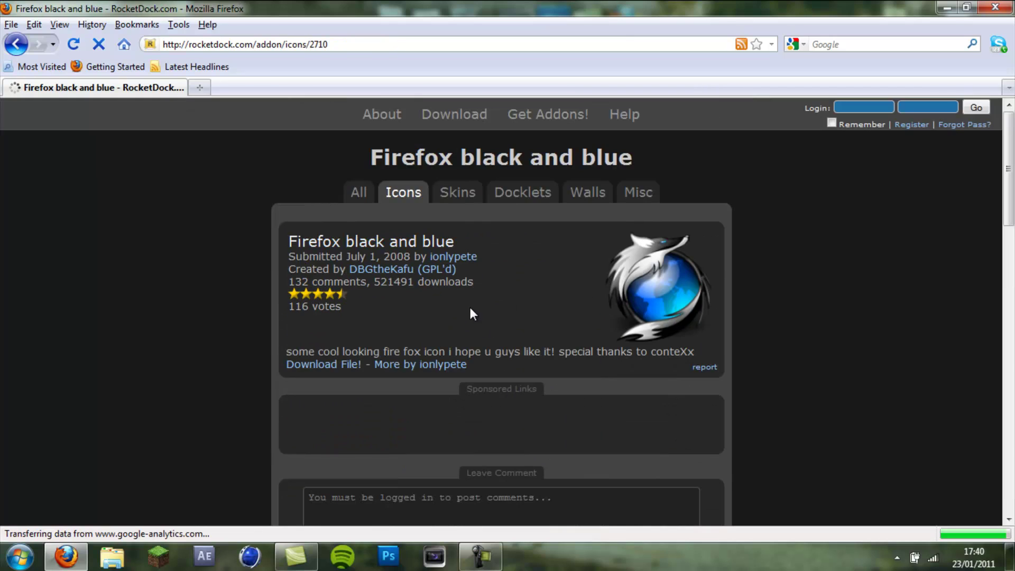
pyautogui.scroll(-6, 509, 343)
pyautogui.scroll(3, 510, 345)
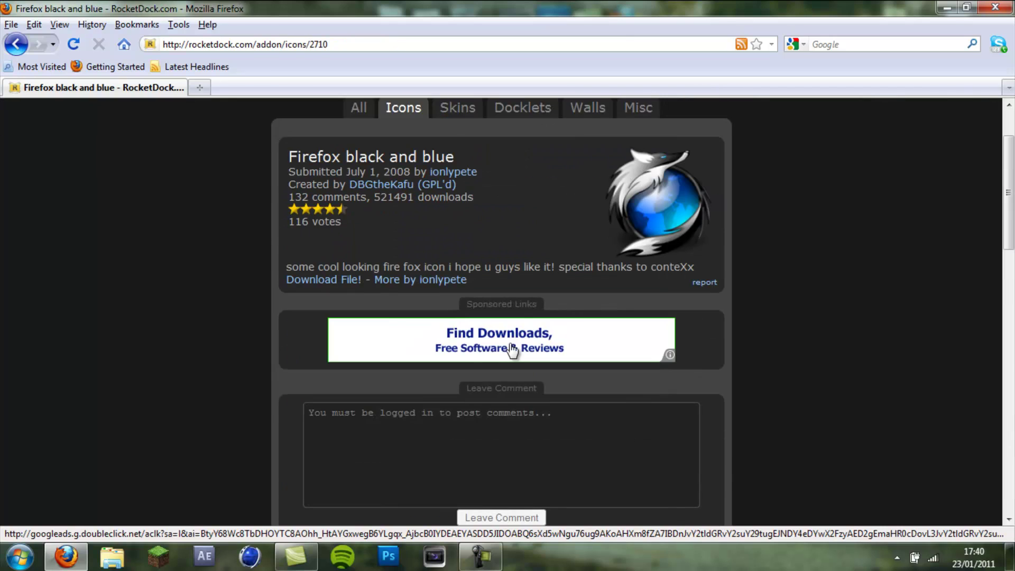
pyautogui.click(326, 283)
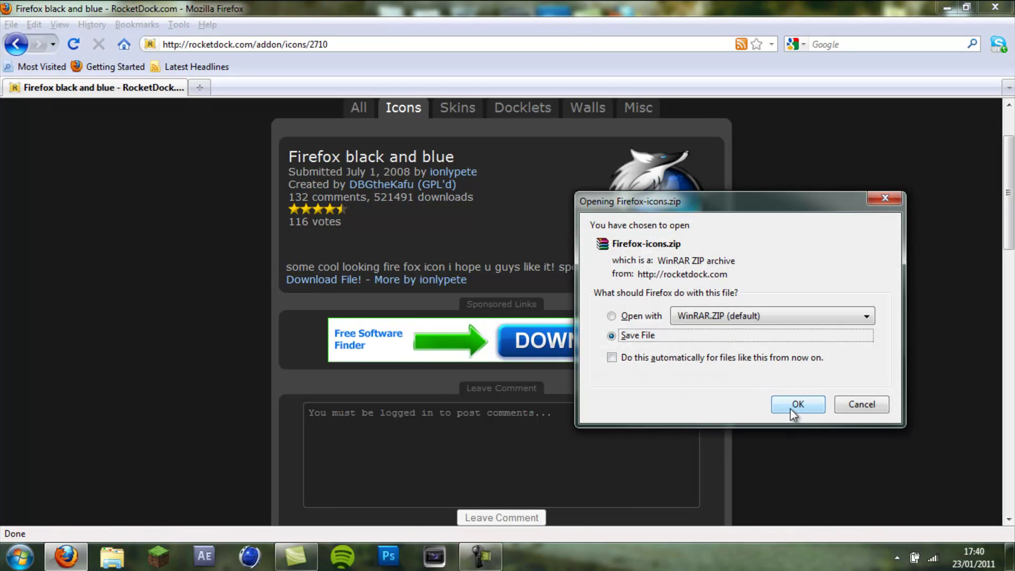
pyautogui.click(798, 404)
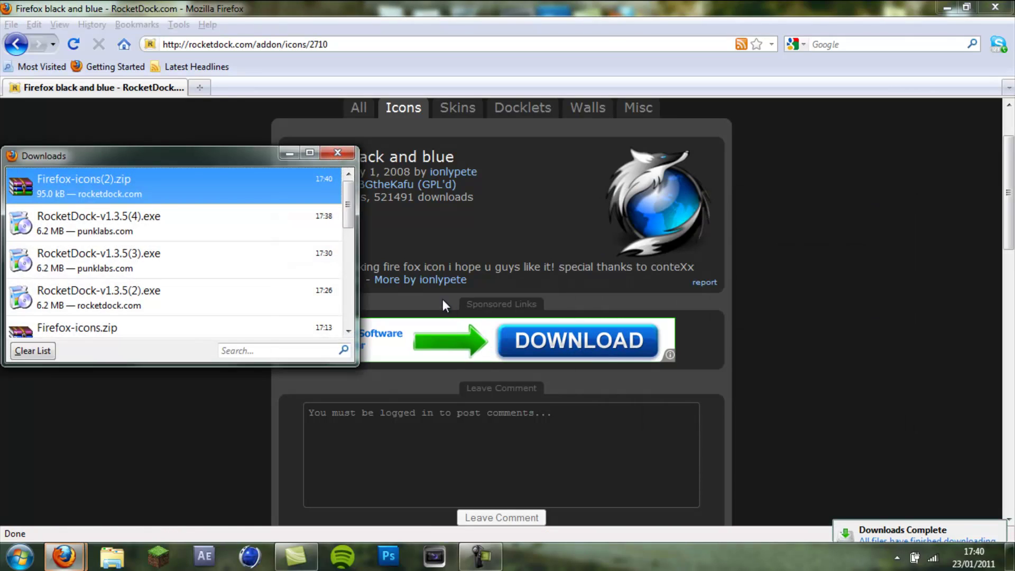
# - Extract the four Firefox PNGs from Firefox-icons(2).zip to the Desktop, then close WinRAR
pyautogui.doubleClick(162, 186)
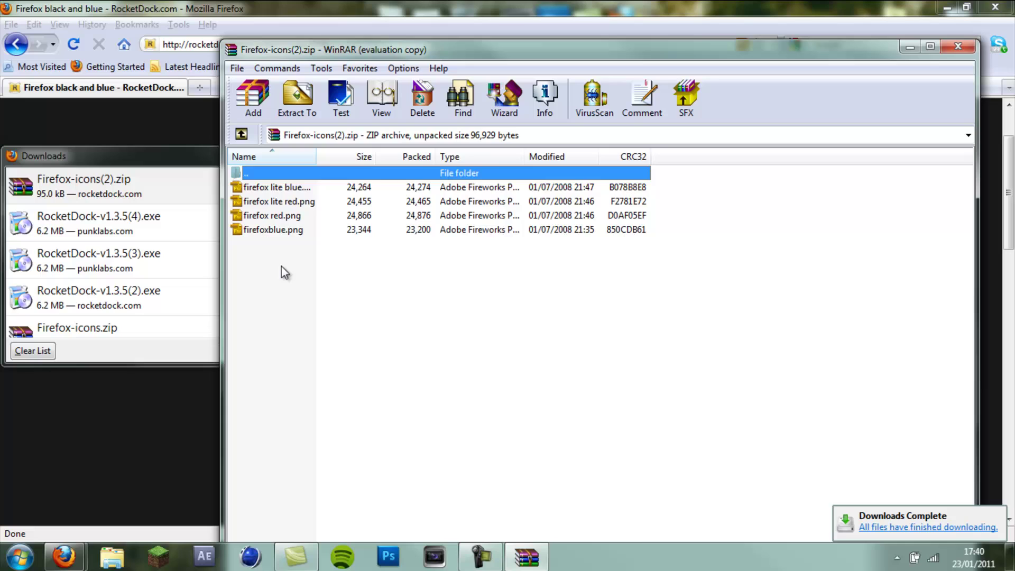
pyautogui.moveTo(285, 272); pyautogui.dragTo(286, 186)
pyautogui.click(296, 100)
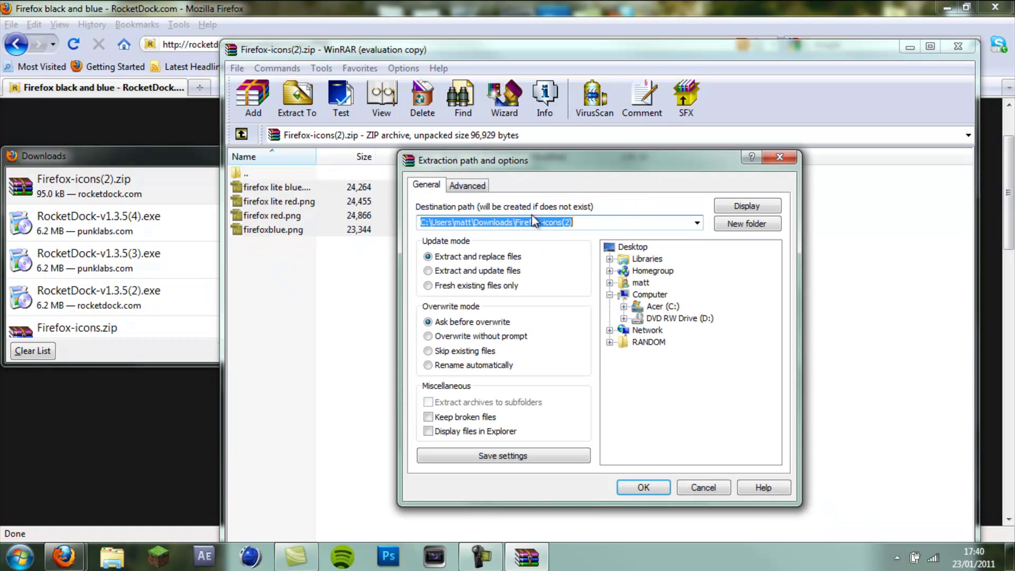
pyautogui.click(636, 248)
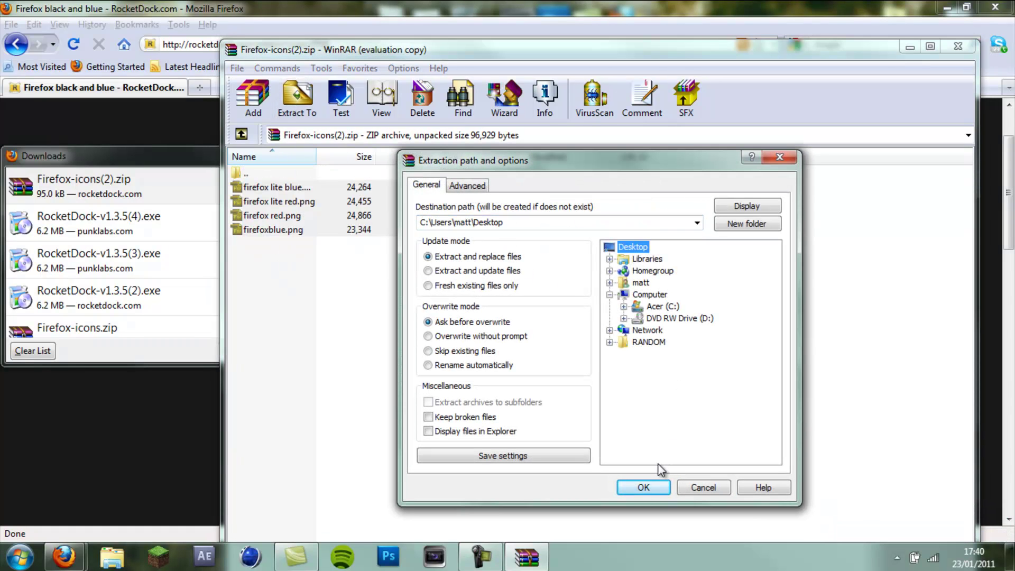
pyautogui.click(643, 488)
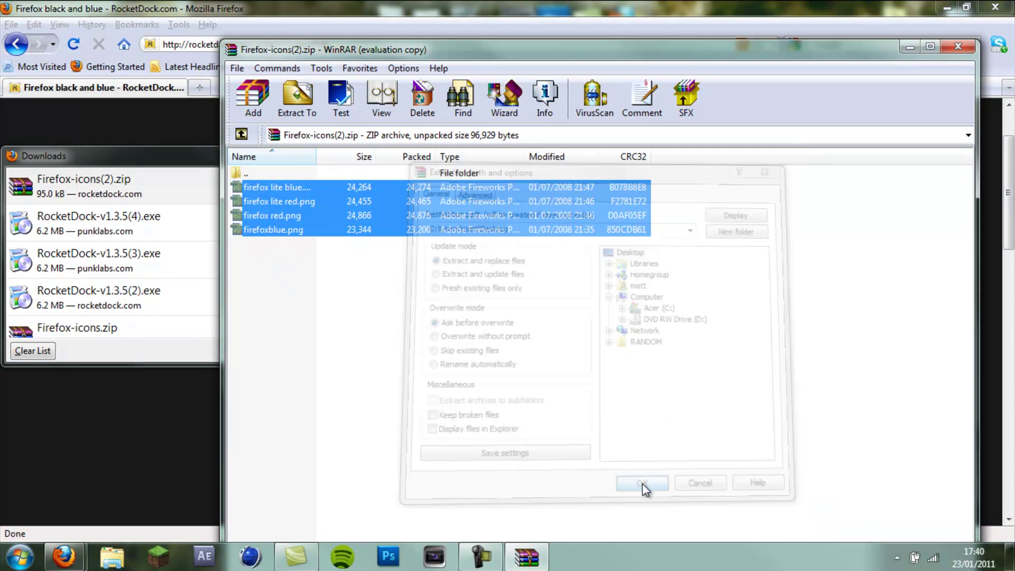
pyautogui.click(958, 47)
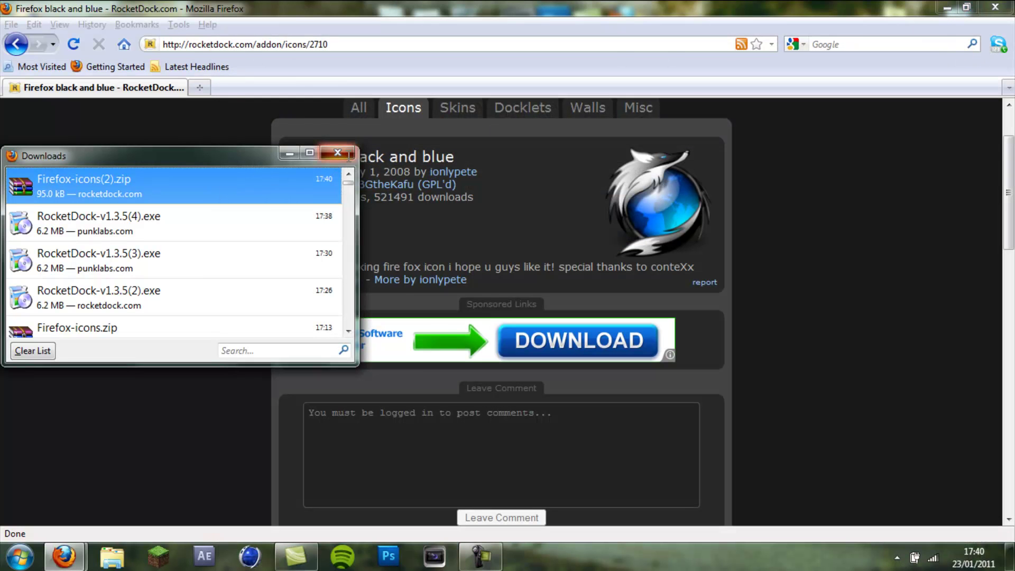
# - Minimise the browser and select the four extracted Firefox icons on the desktop
pyautogui.click(338, 153)
pyautogui.click(947, 7)
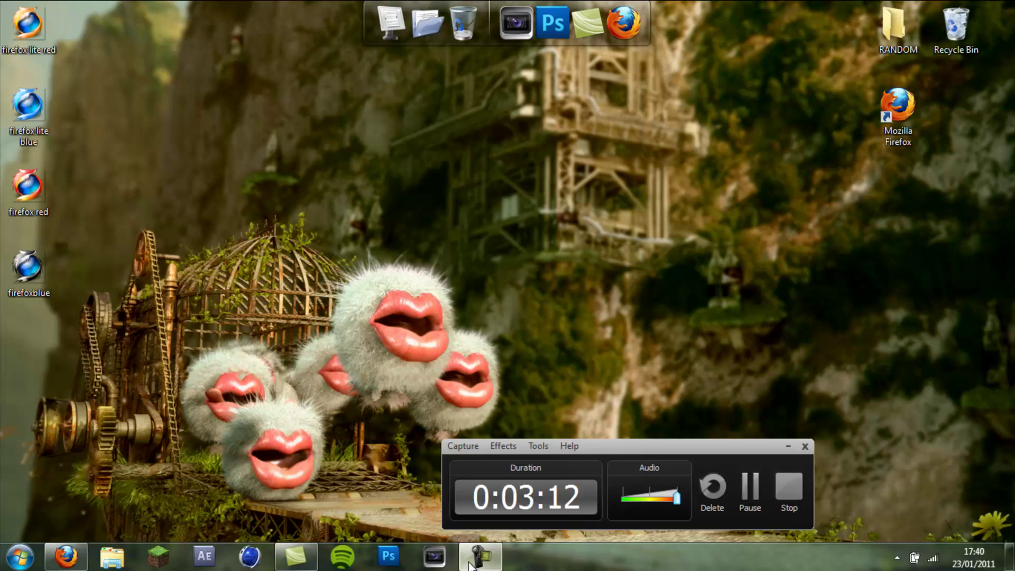
pyautogui.click(472, 561)
pyautogui.moveTo(97, 363); pyautogui.dragTo(32, 21)
pyautogui.moveTo(213, 381); pyautogui.dragTo(27, 30)
pyautogui.click(178, 390)
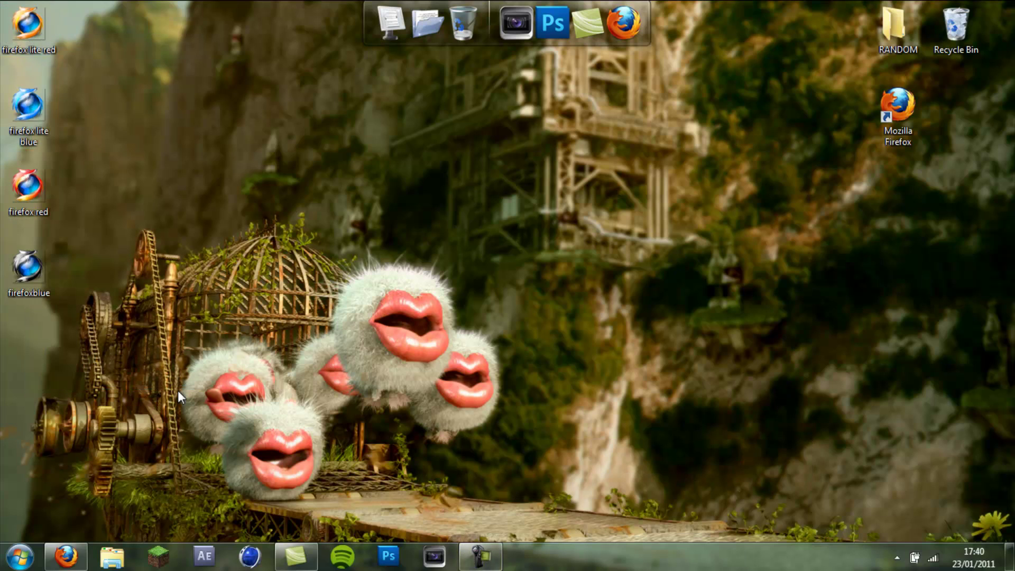
pyautogui.moveTo(113, 317); pyautogui.dragTo(27, 21)
pyautogui.click(163, 304)
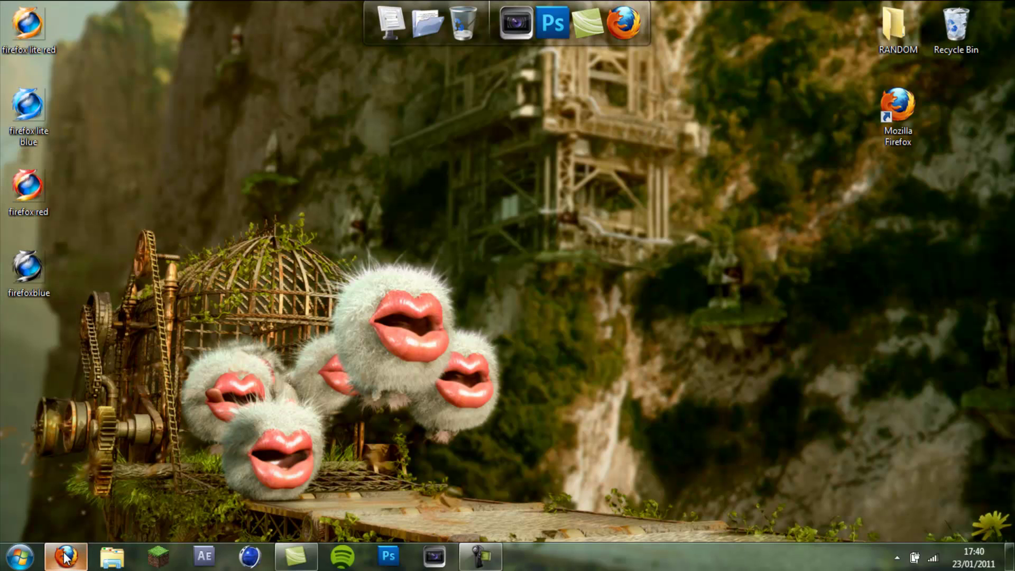
pyautogui.moveTo(156, 402); pyautogui.dragTo(27, 22)
pyautogui.click(134, 207)
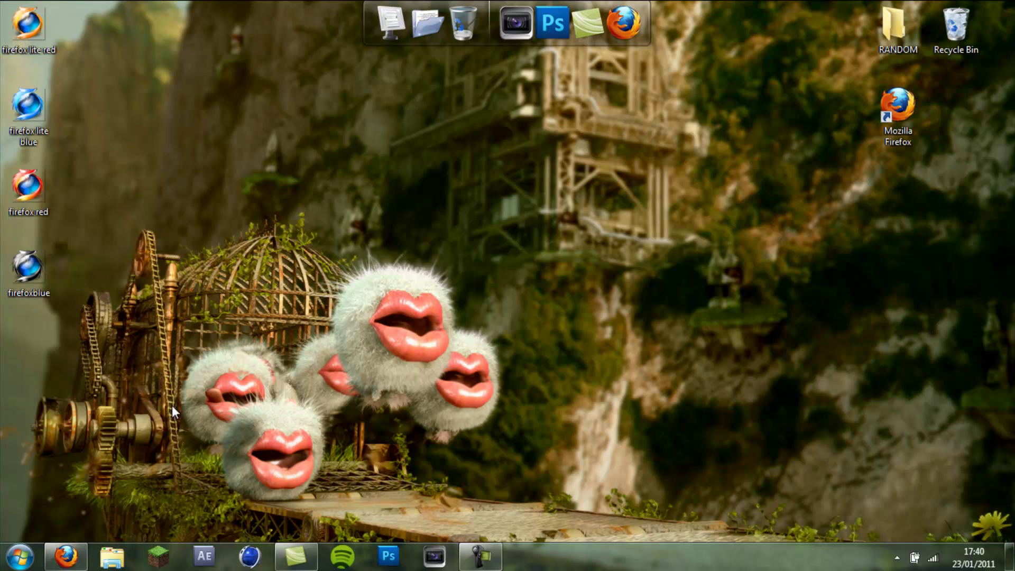
# - Browse Computer > Acer (C:) > Program Files (x86) > RocketDock > Icons
pyautogui.click(21, 556)
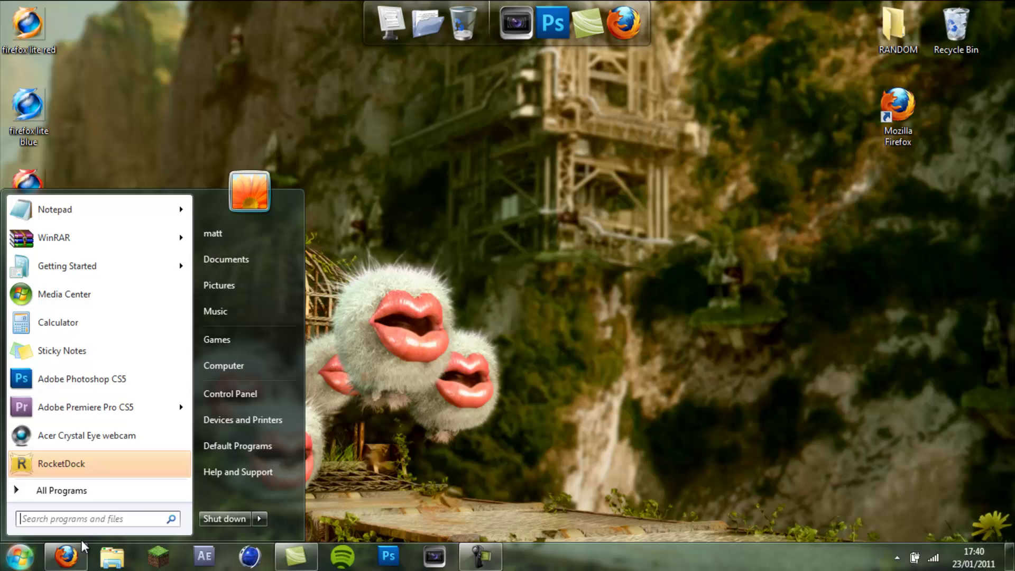
pyautogui.click(242, 365)
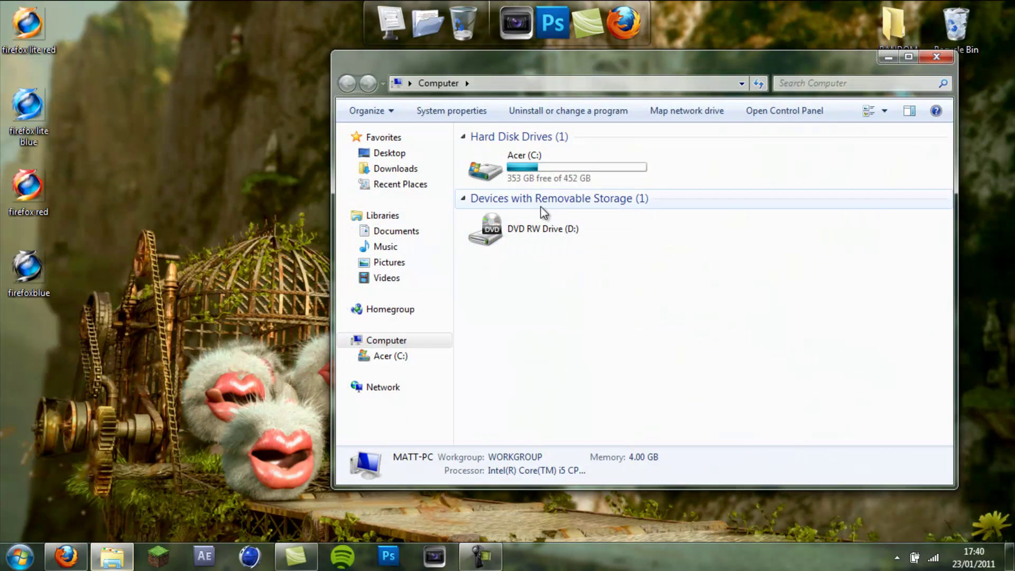
pyautogui.doubleClick(537, 174)
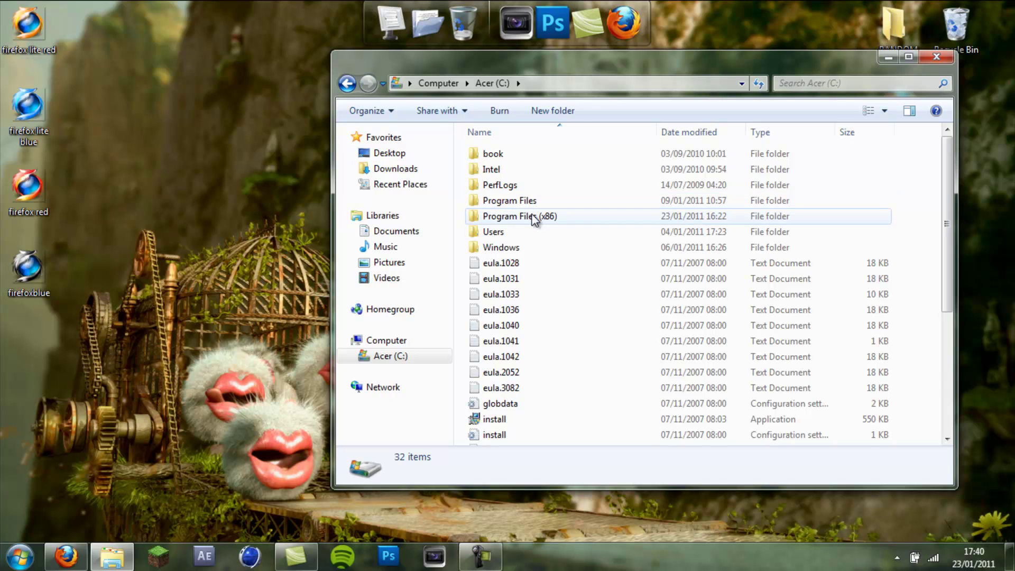
pyautogui.doubleClick(536, 217)
pyautogui.scroll(-12, 538, 349)
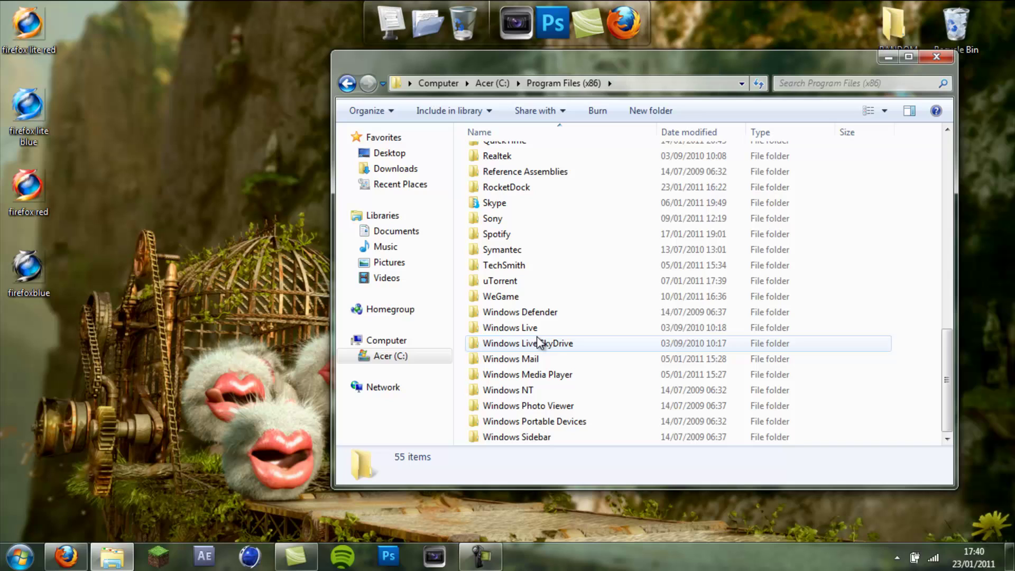
pyautogui.doubleClick(512, 188)
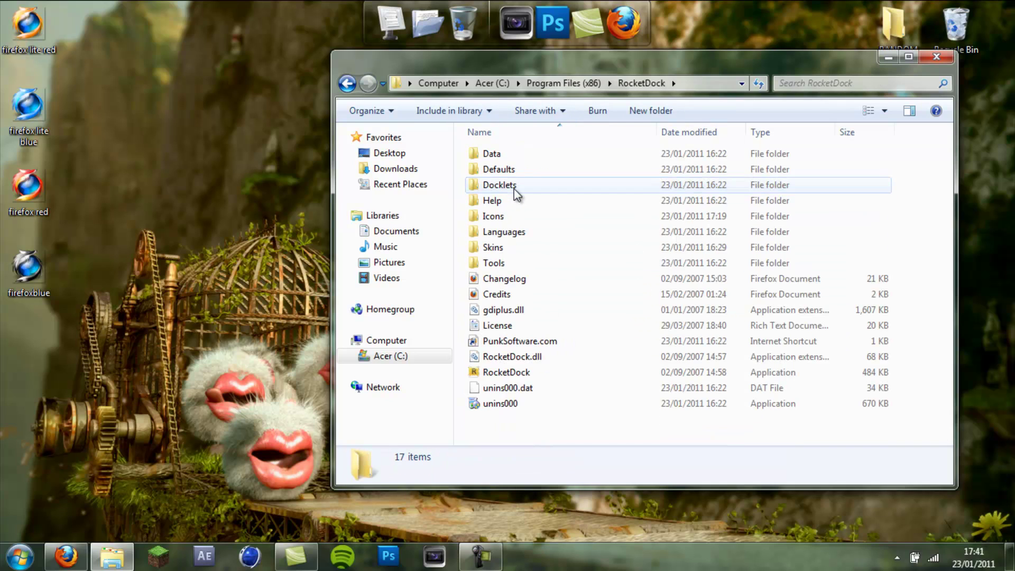
pyautogui.doubleClick(496, 217)
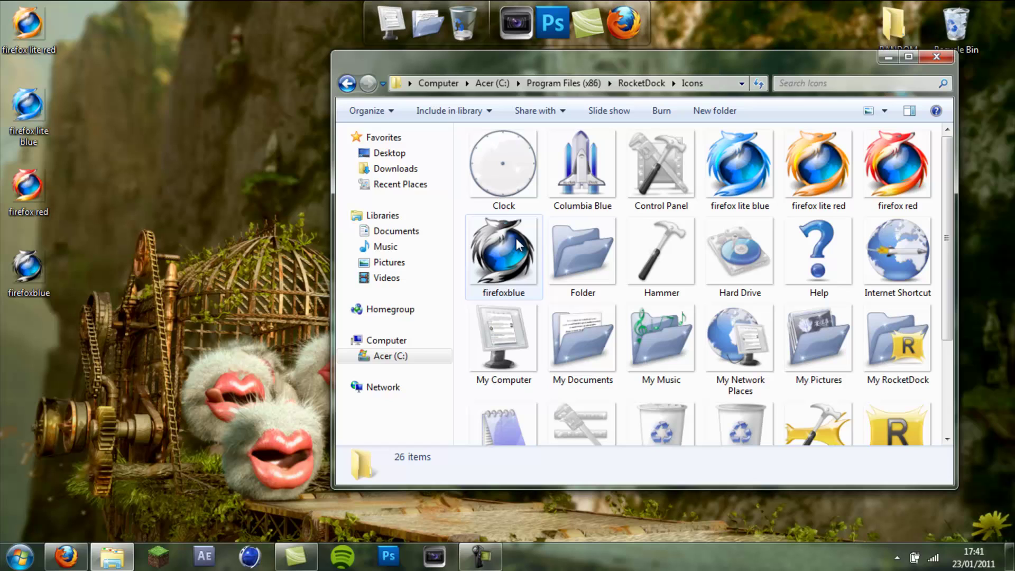
# - Move the four Firefox PNGs into the Icons folder, replacing existing copies, then close Explorer
pyautogui.moveTo(81, 363); pyautogui.dragTo(728, 172)
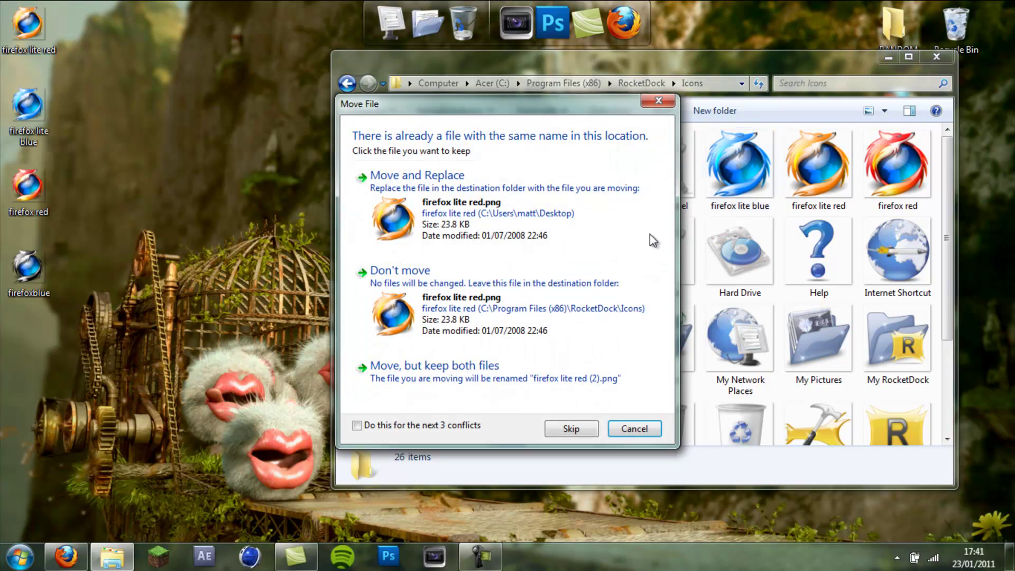
pyautogui.click(500, 179)
pyautogui.click(501, 189)
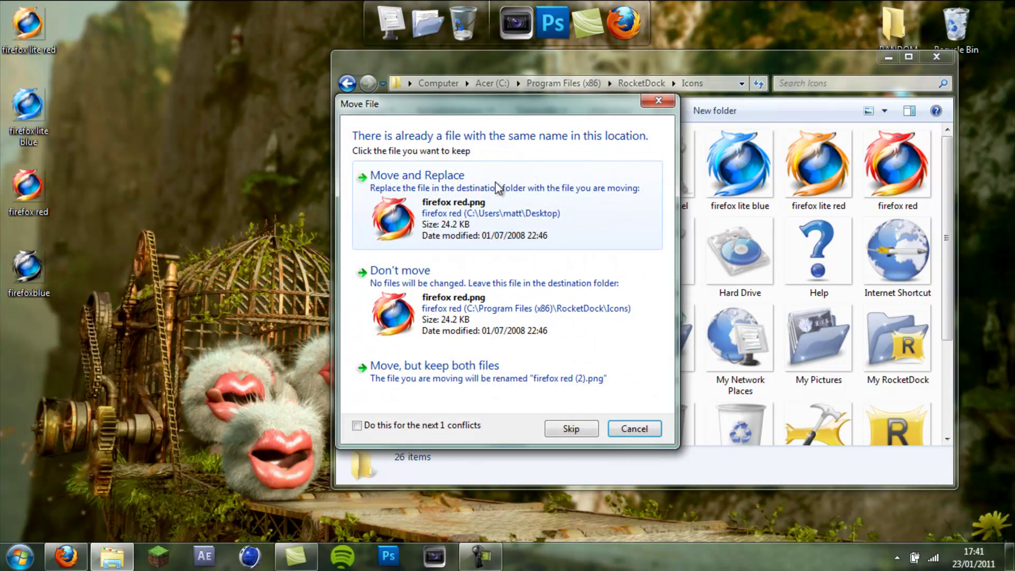
pyautogui.click(502, 199)
pyautogui.click(527, 229)
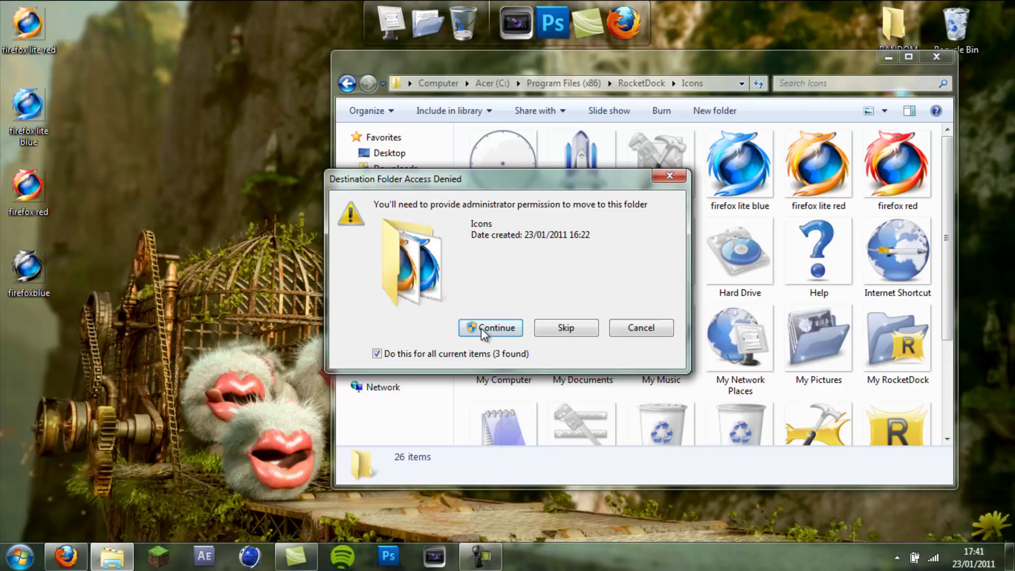
pyautogui.click(481, 329)
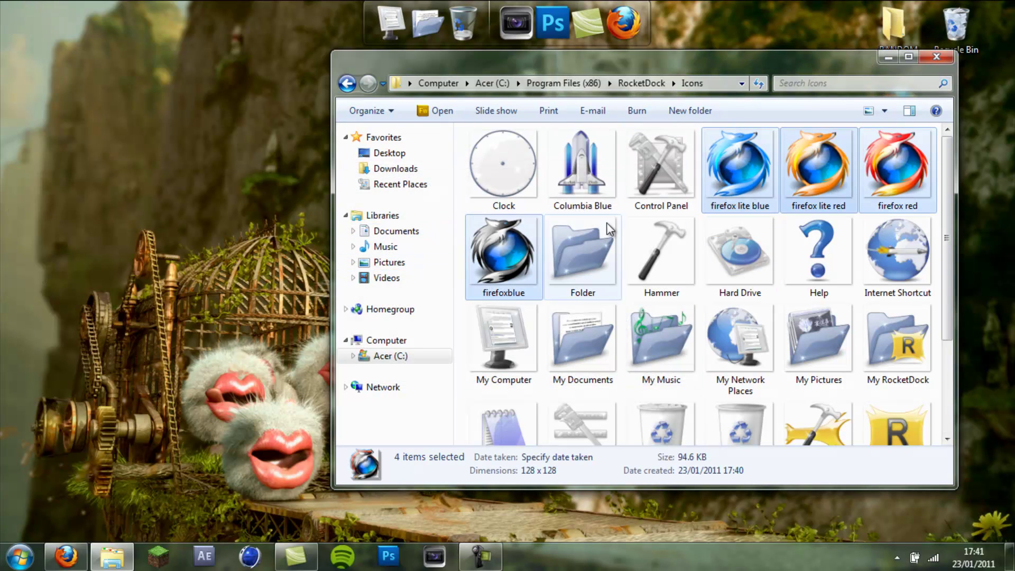
pyautogui.click(937, 57)
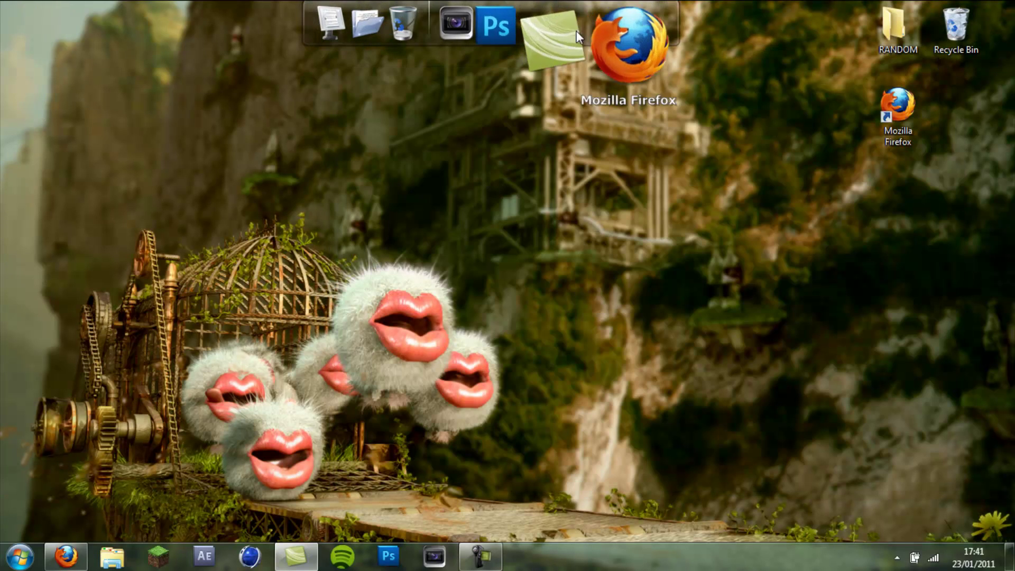
# - In the Firefox item's Icon Settings, compare the red and lite-blue icons, then apply firefoxblue.png
pyautogui.rightClick(623, 34)
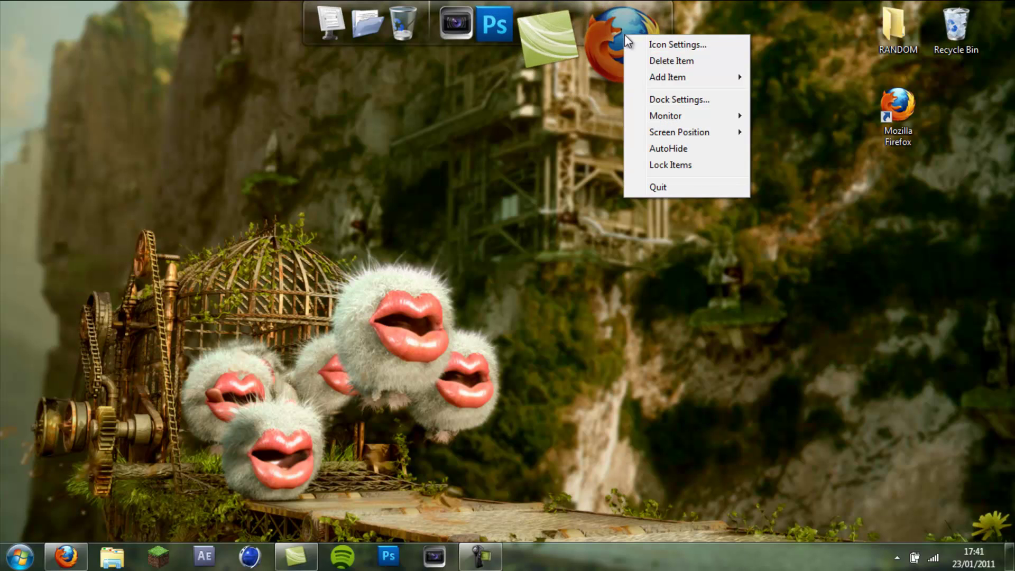
pyautogui.click(677, 45)
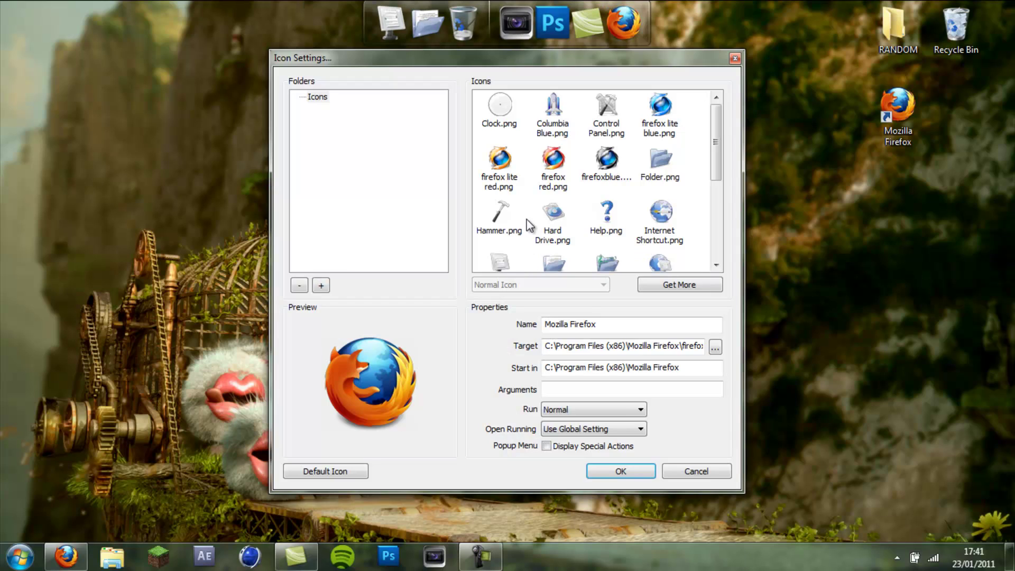
pyautogui.click(500, 158)
pyautogui.click(553, 161)
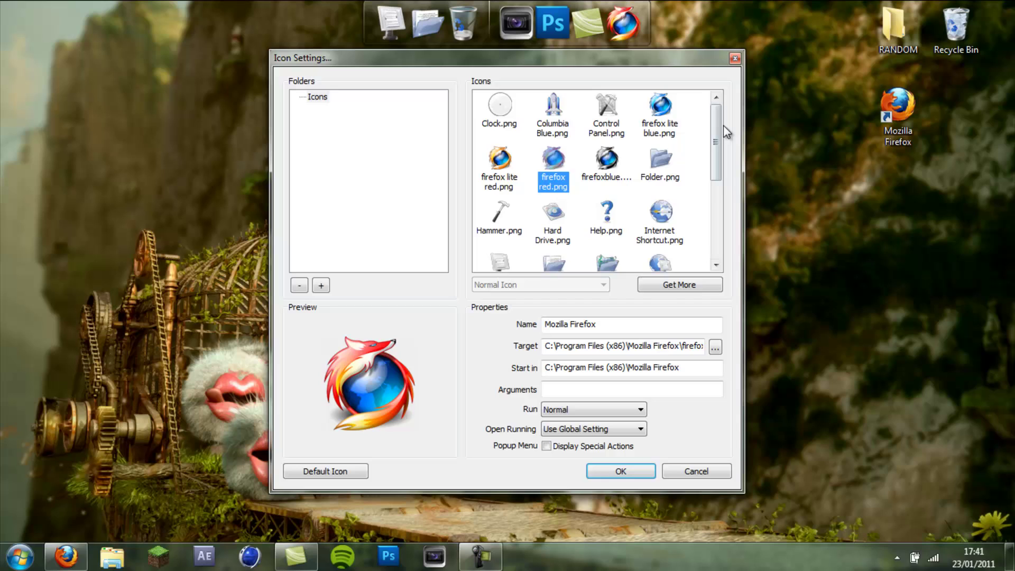
pyautogui.click(662, 108)
pyautogui.click(613, 168)
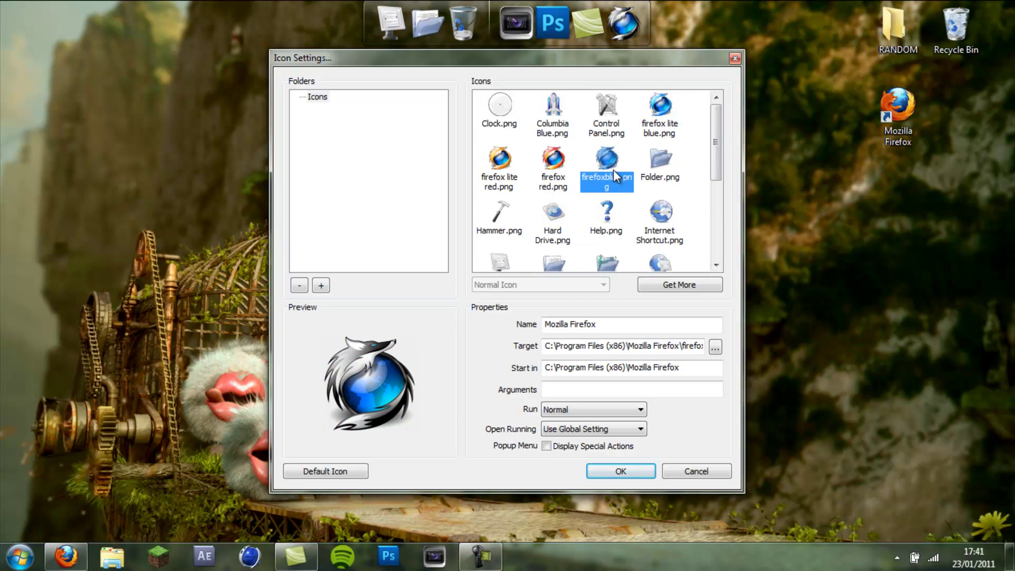
pyautogui.click(663, 100)
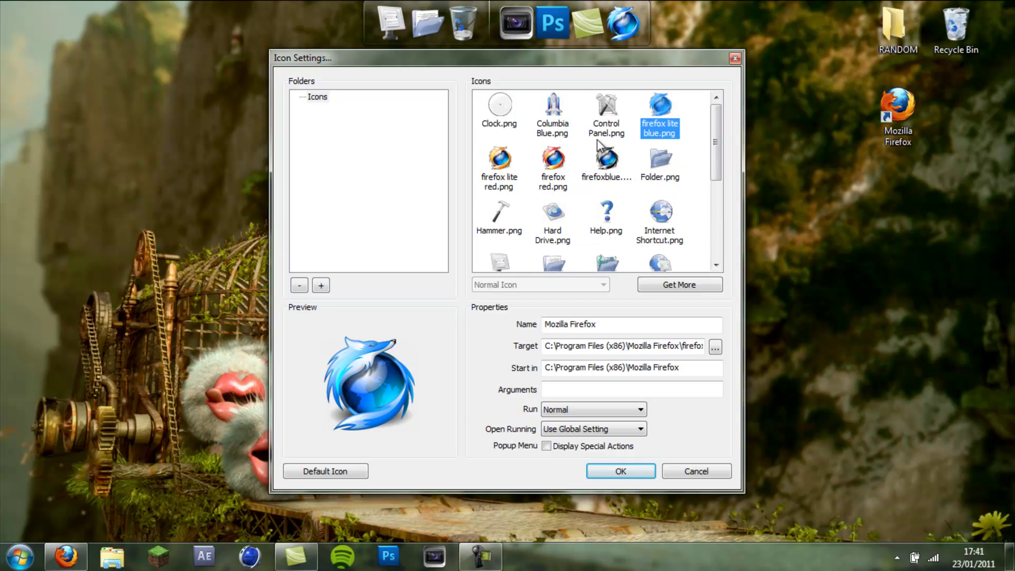
pyautogui.click(603, 153)
pyautogui.click(561, 160)
pyautogui.click(608, 156)
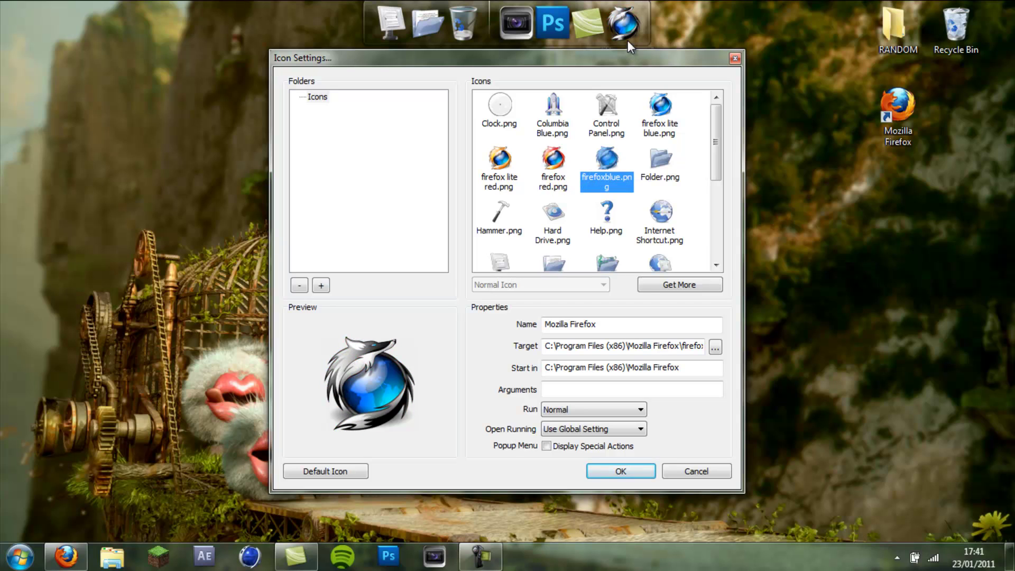
pyautogui.click(621, 472)
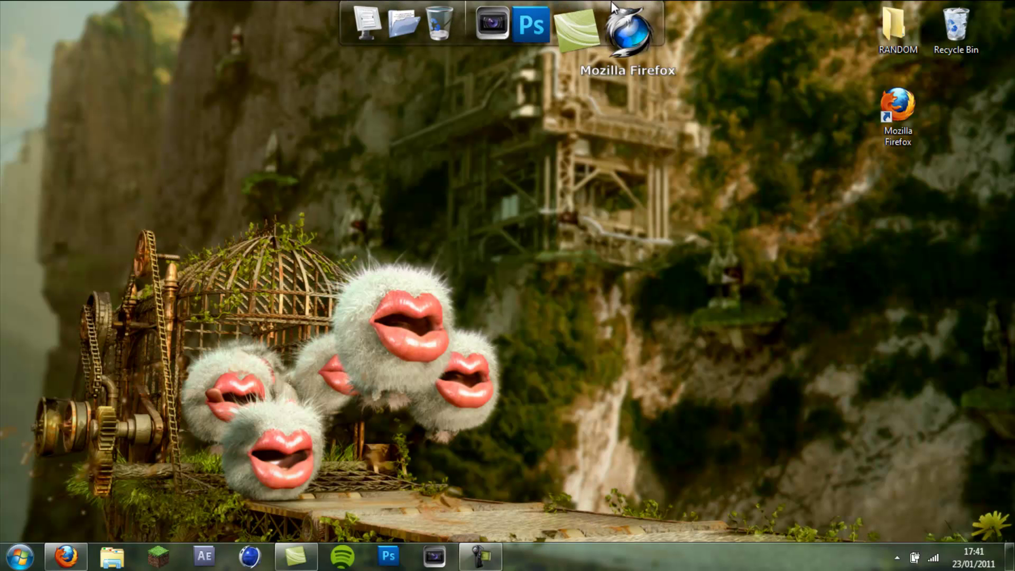
pyautogui.click(624, 40)
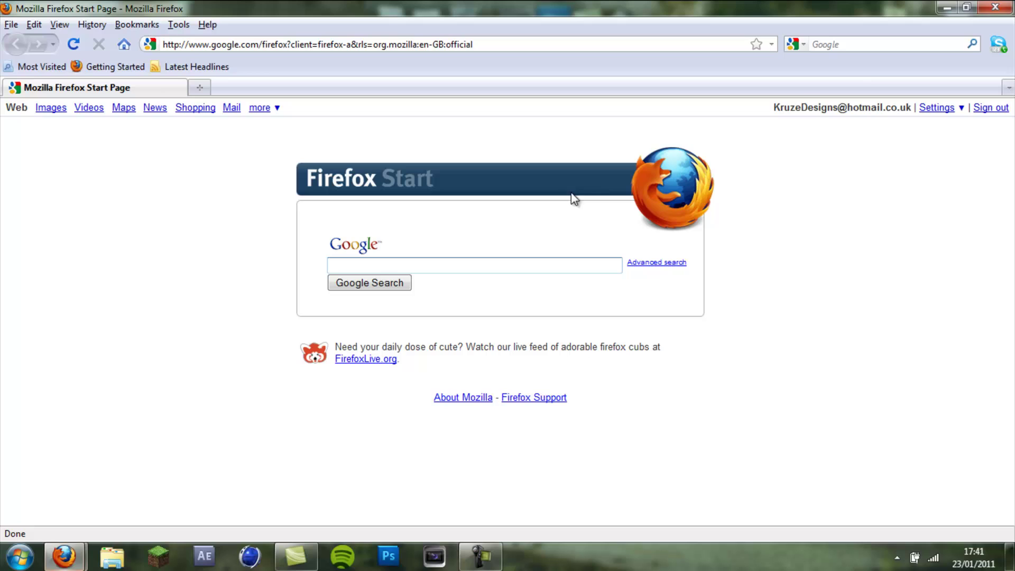
pyautogui.click(974, 16)
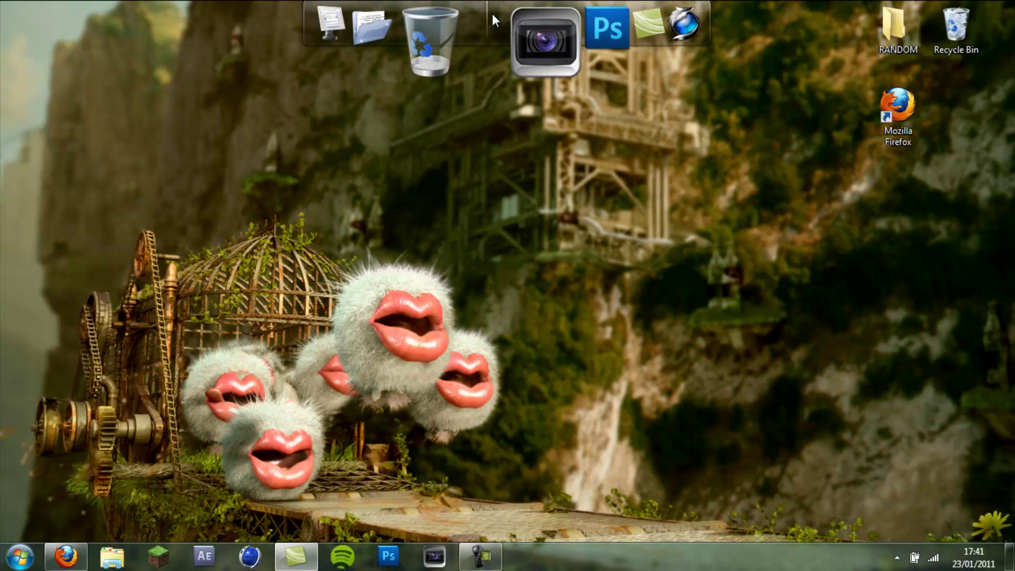
pyautogui.click(480, 555)
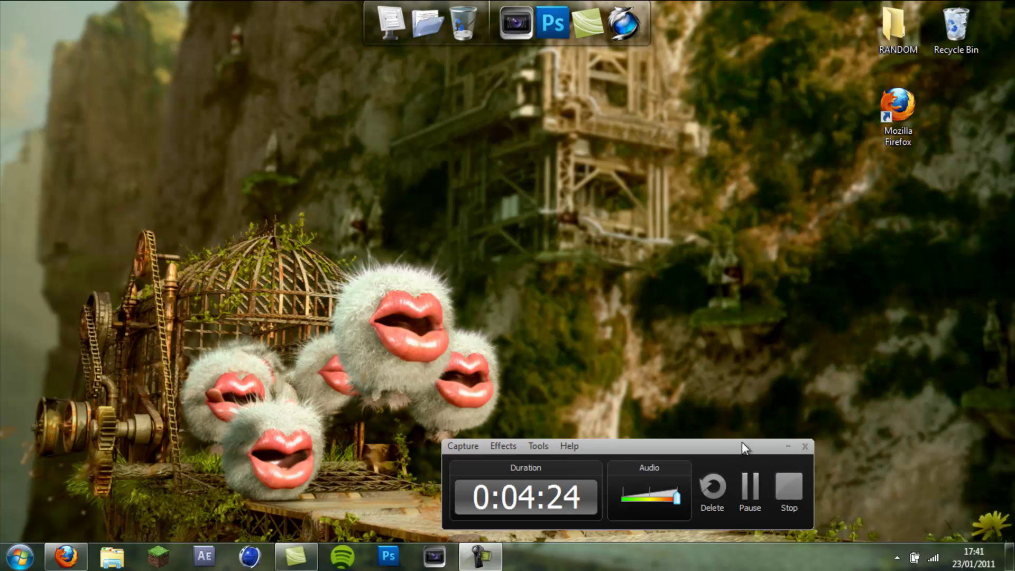
pyautogui.moveTo(742, 442); pyautogui.dragTo(831, 456)
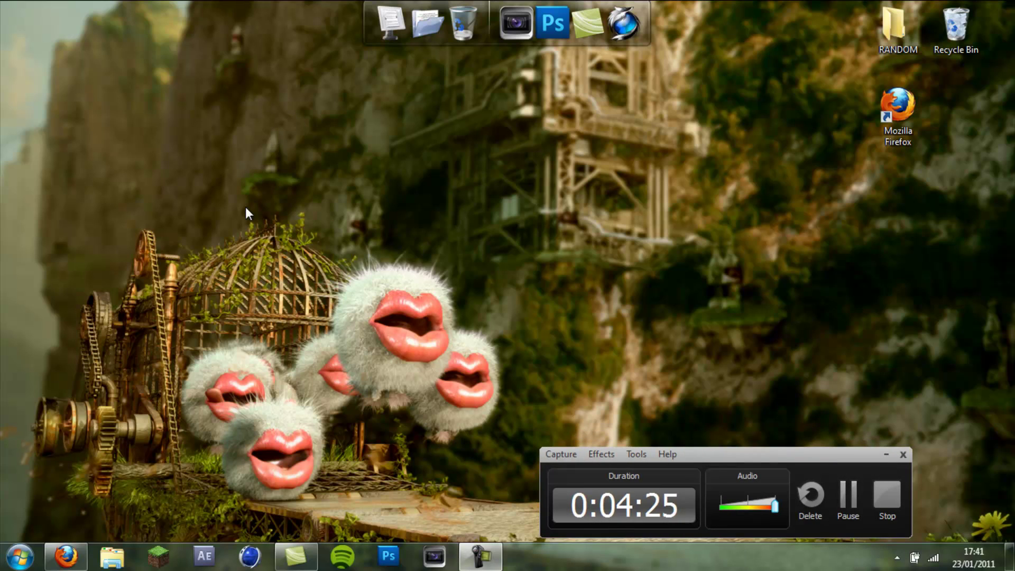